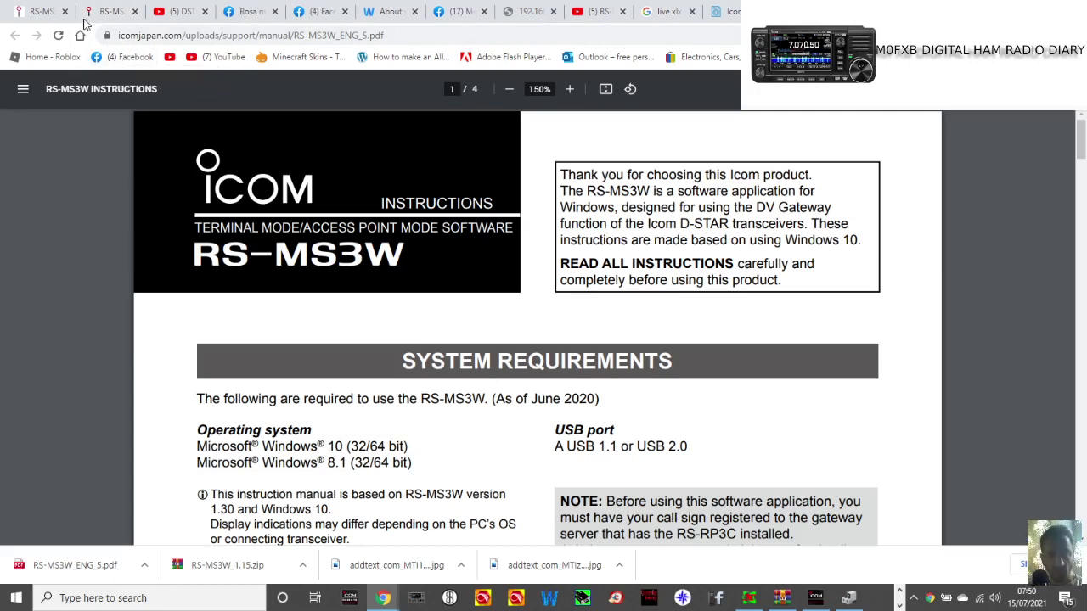
Look over the open RS-MS3W download page, RS-MS3A app page and RS-MS3W manual download page.
click(123, 13)
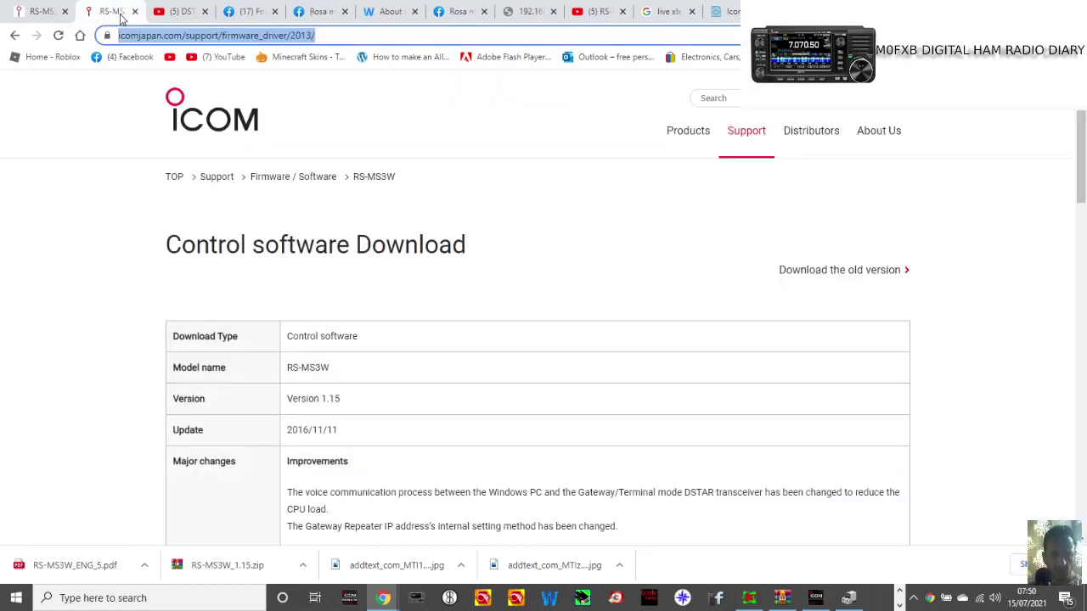
click(36, 12)
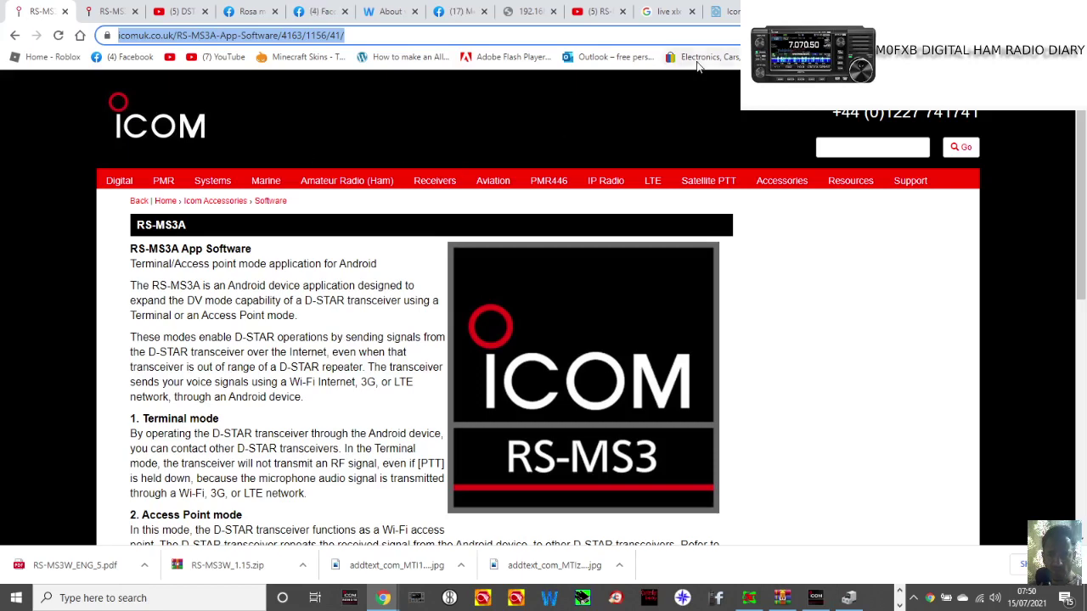
click(722, 11)
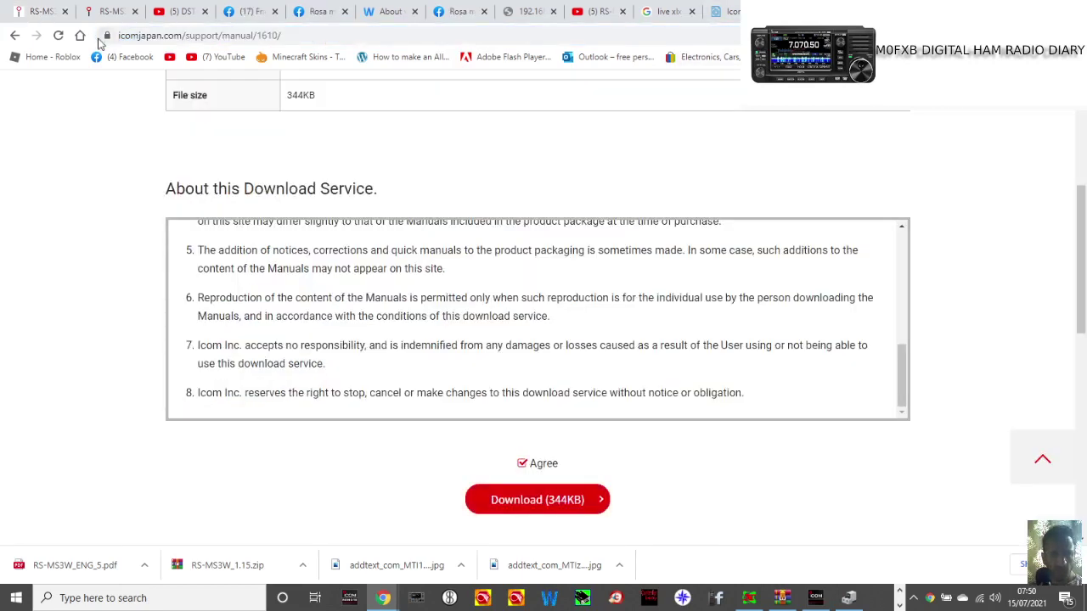
Review the RS-MS3A page's terminal and access point modes, device requirements and compatible transceivers.
click(21, 10)
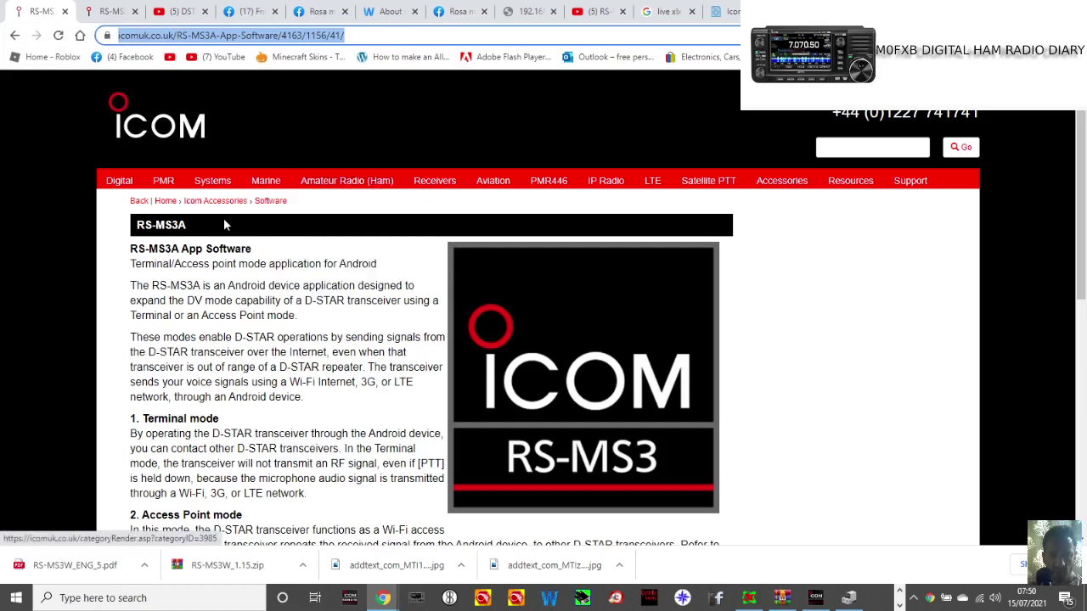
scroll(585, 223, down, 1)
scroll(800, 235, up, 1)
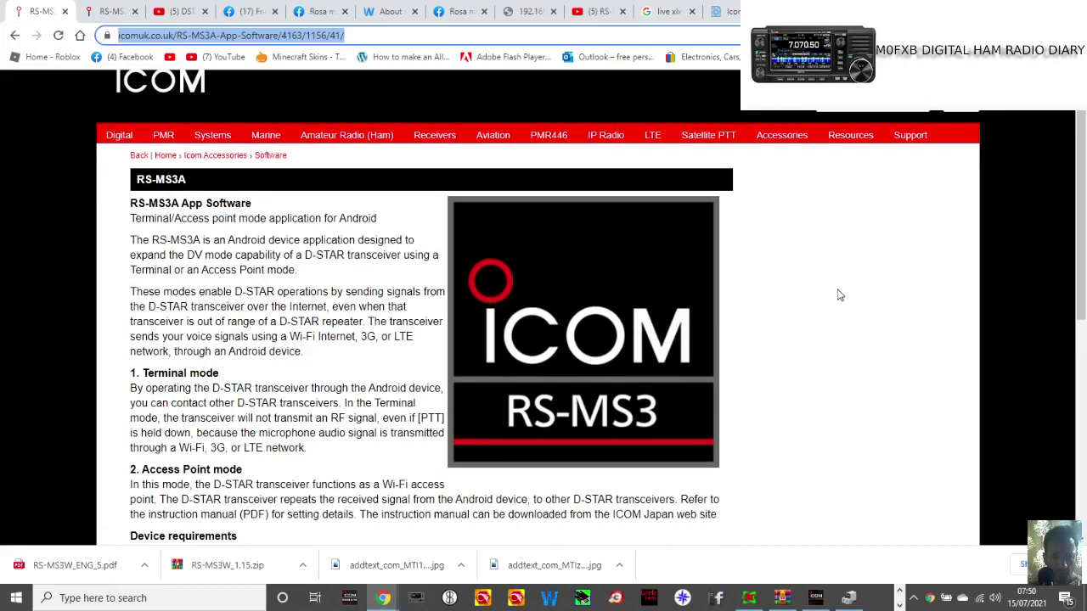
scroll(839, 287, down, 2)
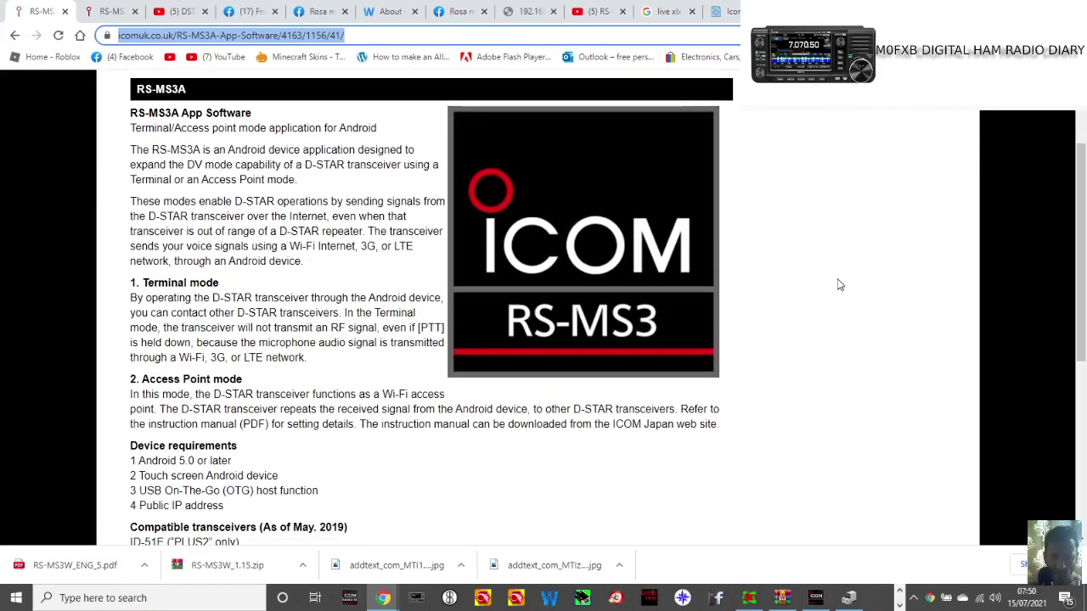
scroll(839, 274, down, 1)
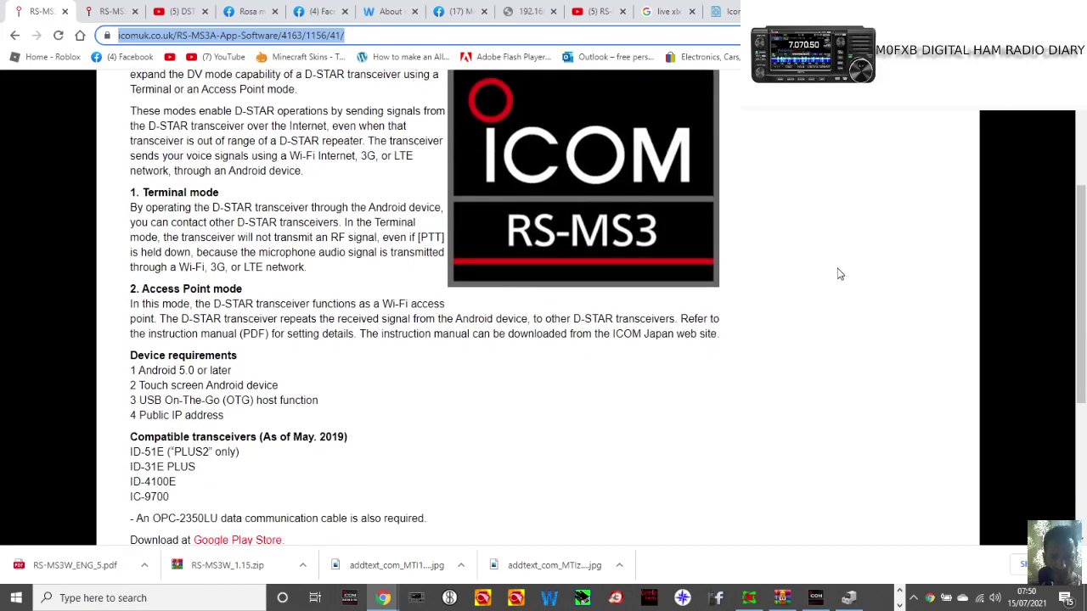
scroll(821, 249, down, 1)
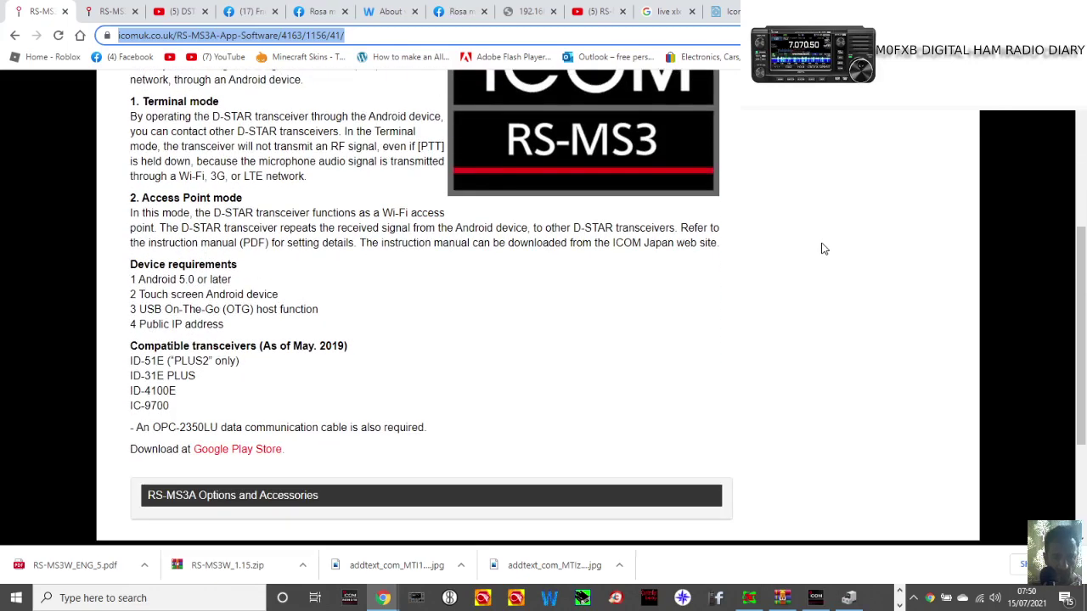
scroll(758, 270, up, 2)
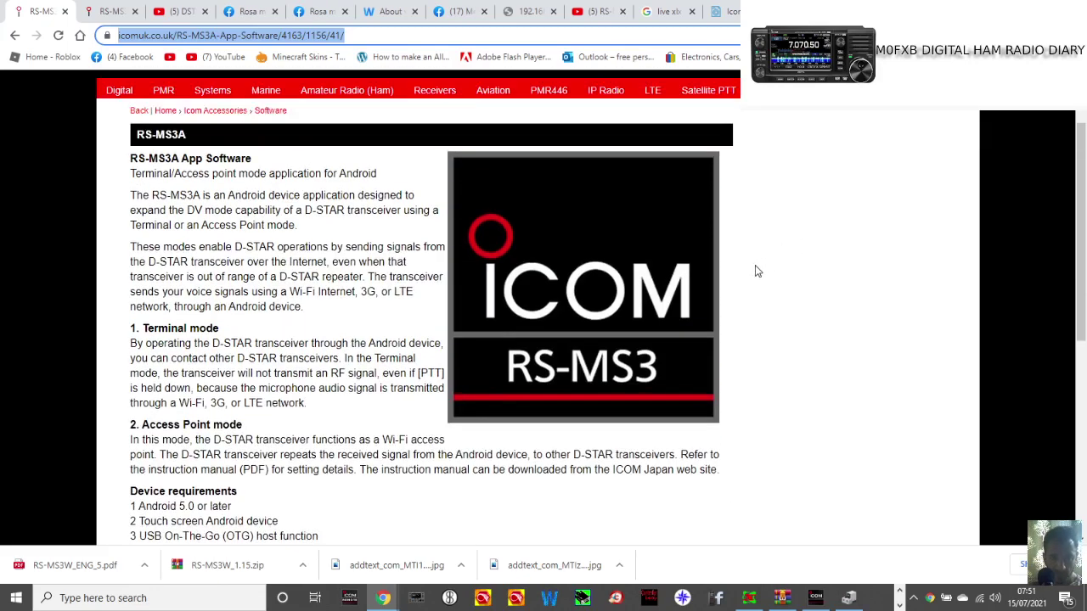
Review the RS-MS3W control software download page and the manual download page on the Icom Japan site.
click(96, 14)
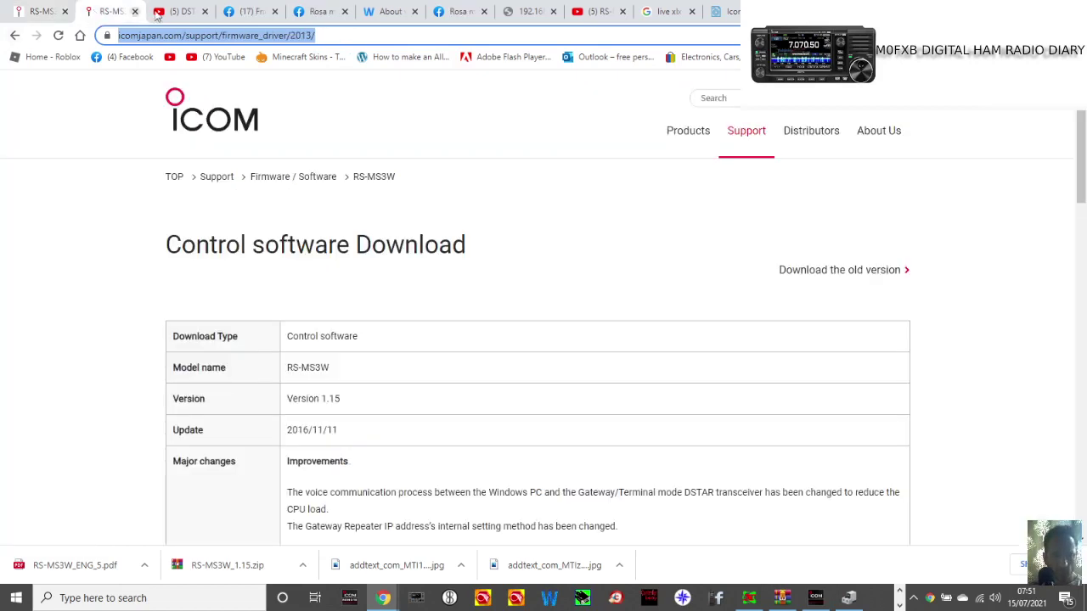
click(36, 16)
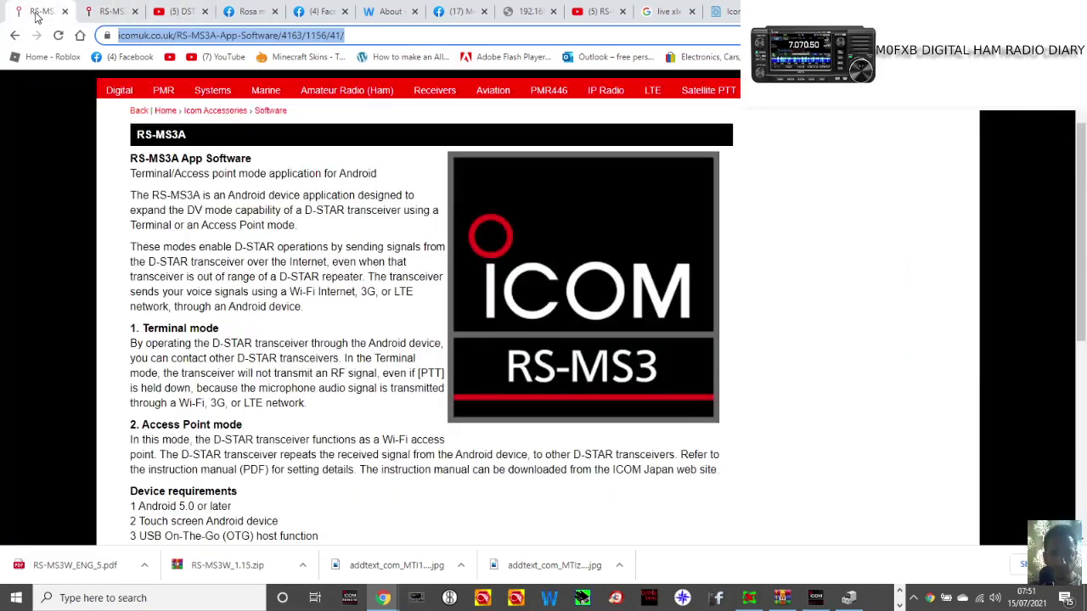
click(96, 14)
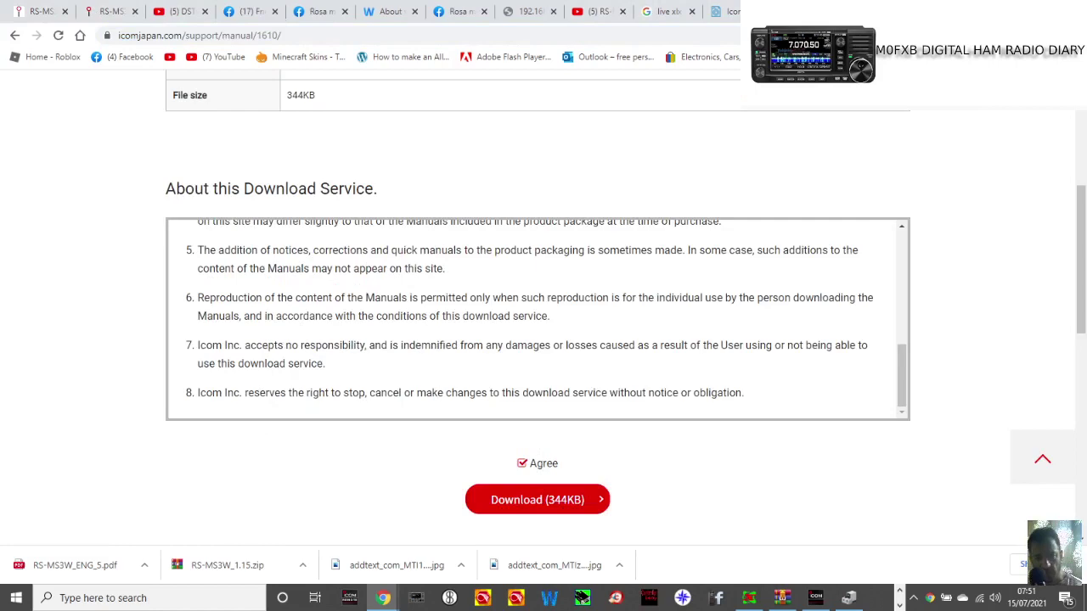
scroll(786, 195, up, 5)
scroll(772, 148, down, 6)
Show the RS-MS3W instruction PDF and examine its system requirements.
key(ctrl+Tab)
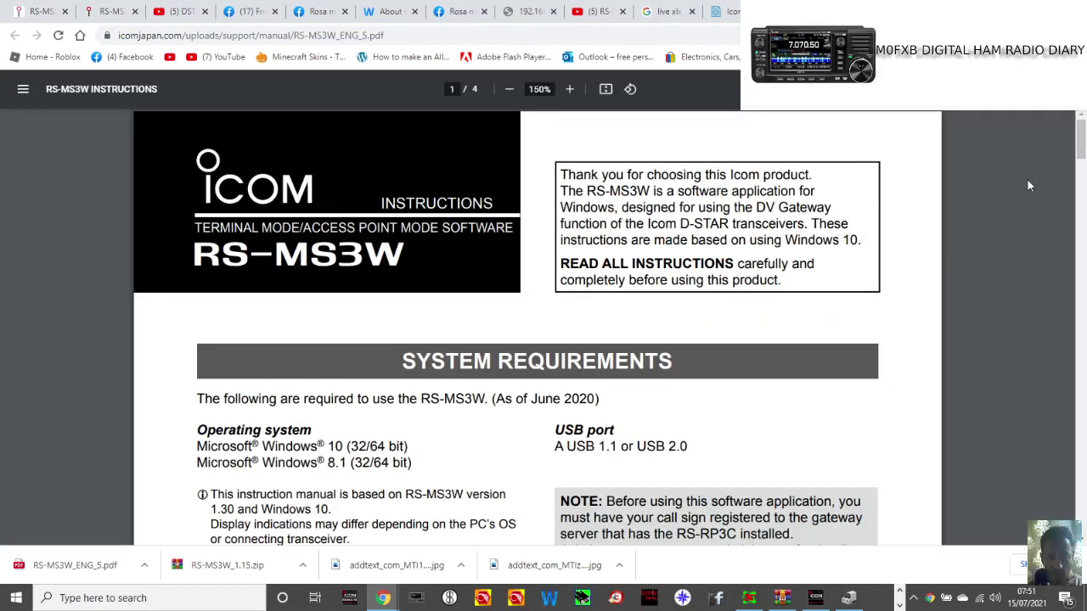
scroll(970, 153, down, 3)
scroll(967, 149, down, 1)
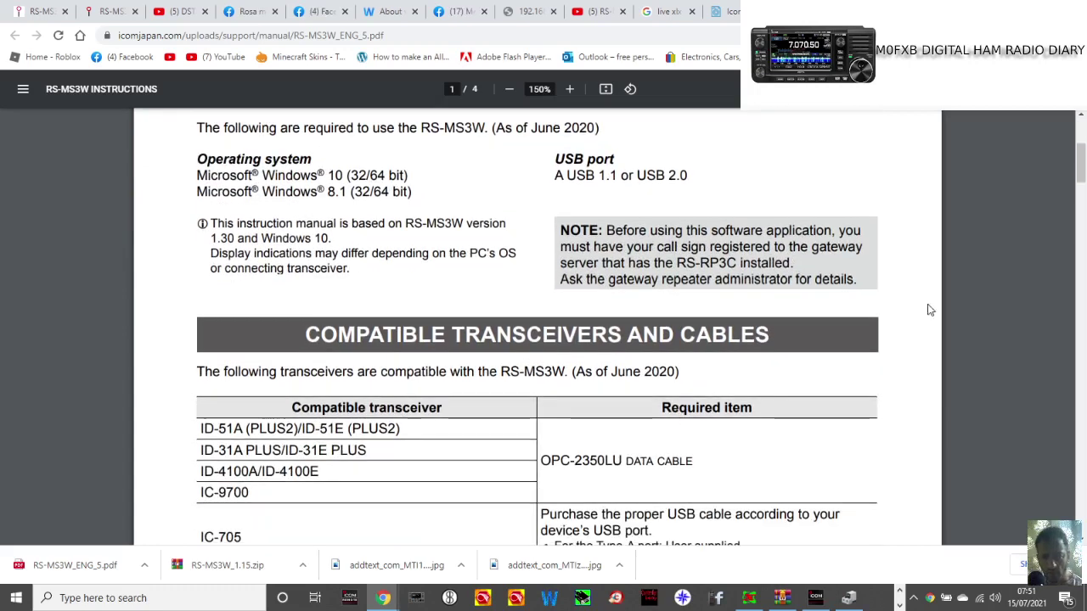
Bring up the RS-MS3W application, move its window fully into view to inspect the gateway settings, and minimize it.
click(816, 598)
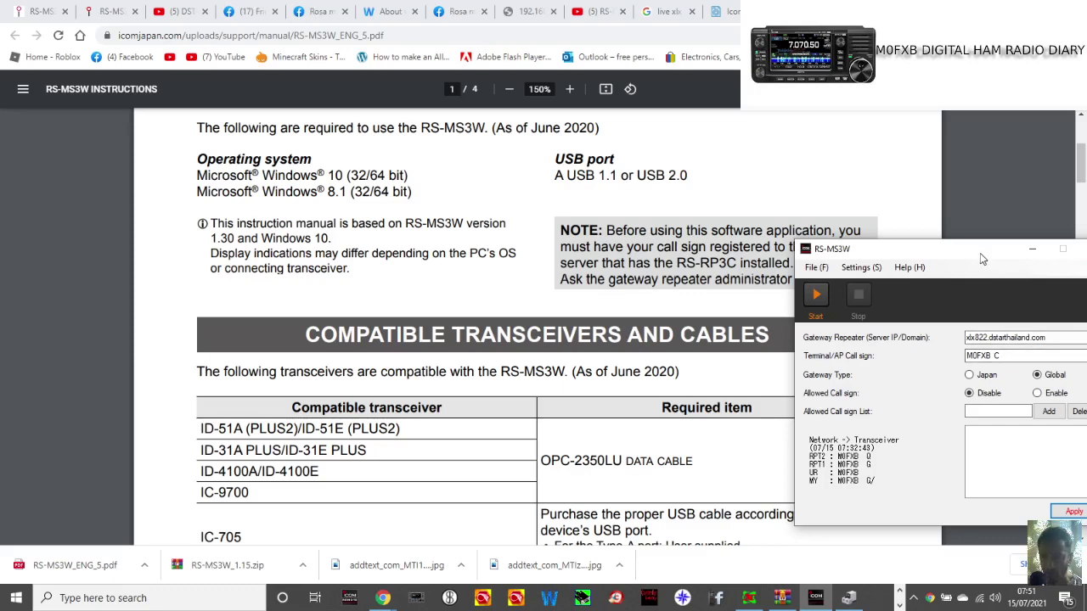
drag(981, 255, 948, 247)
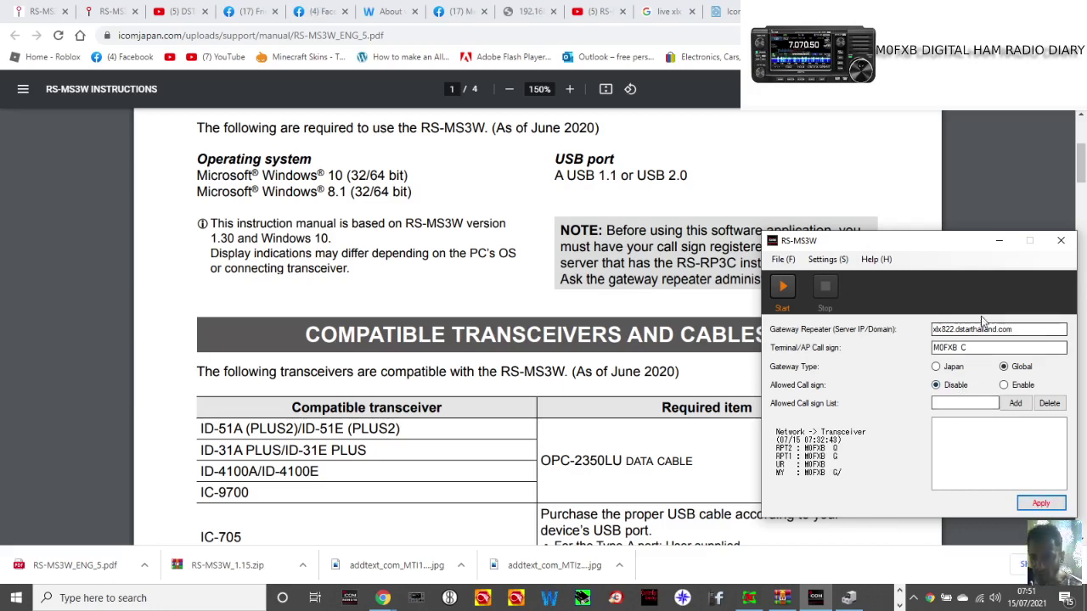
click(1002, 242)
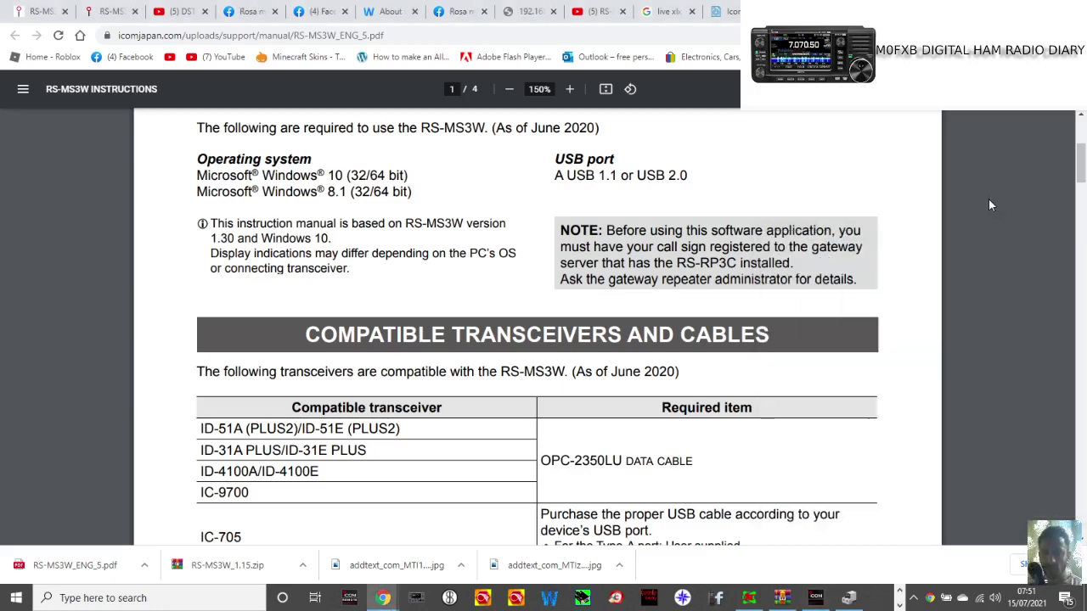
Examine the compatible transceivers, required cables and installation instructions in the RS-MS3W manual.
scroll(999, 244, up, 3)
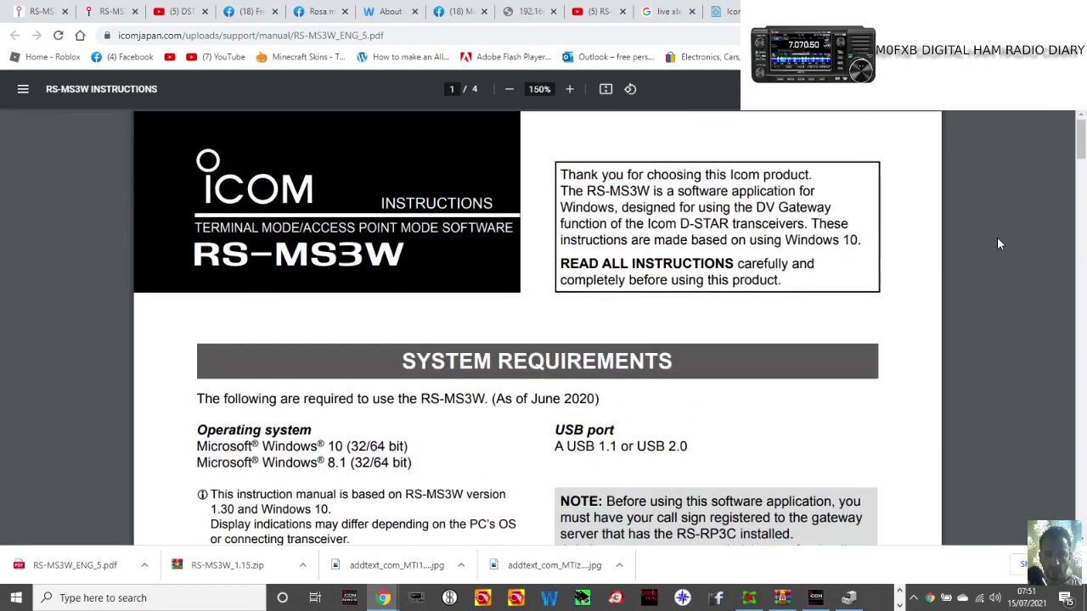
scroll(998, 239, down, 3)
scroll(999, 243, up, 3)
scroll(1003, 254, down, 3)
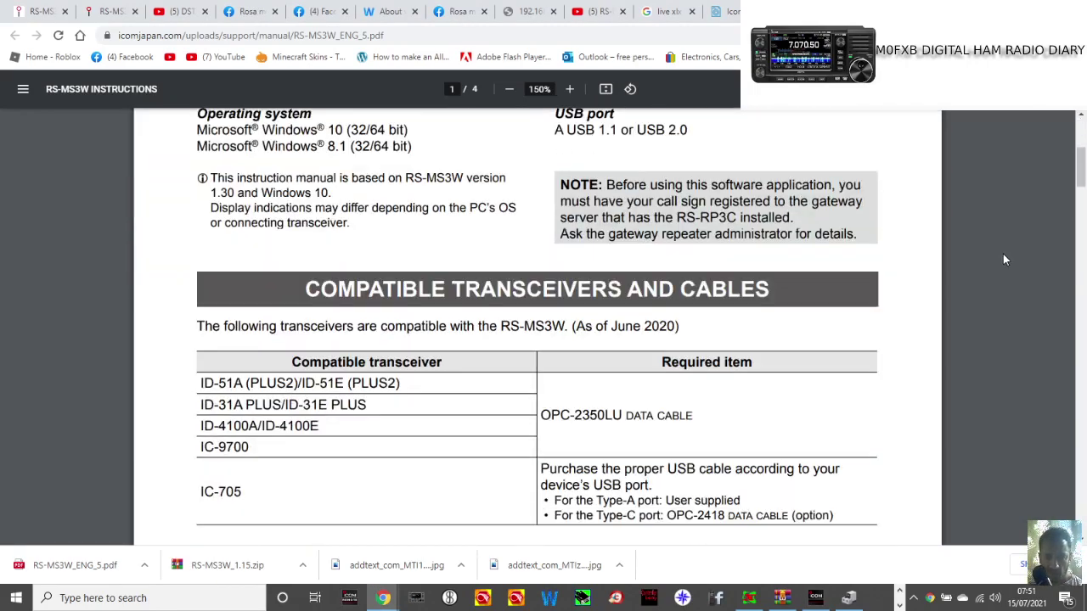
scroll(1002, 254, down, 10)
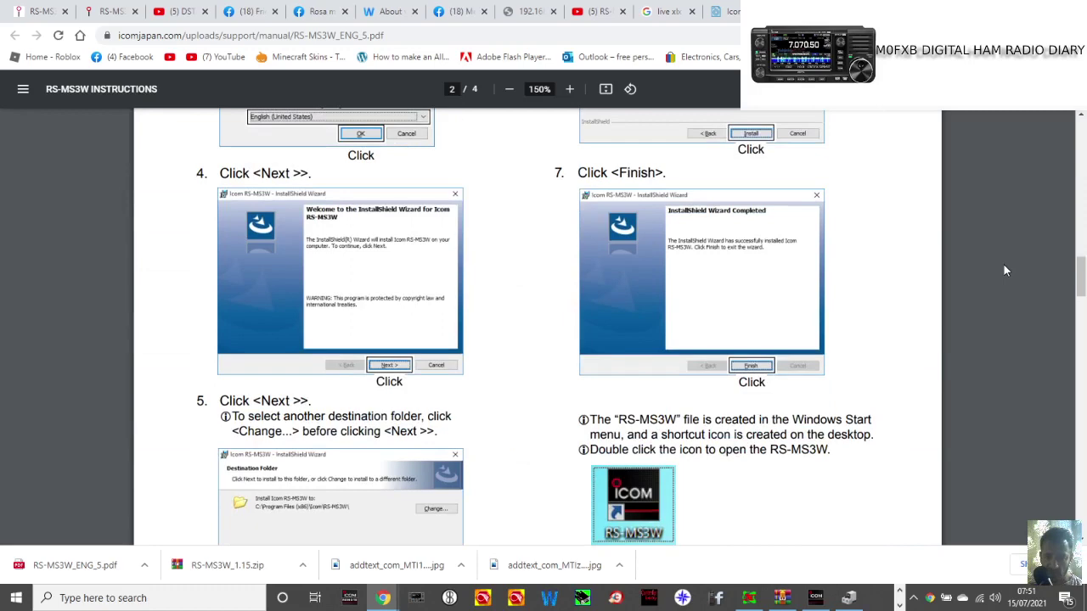
scroll(1004, 270, down, 5)
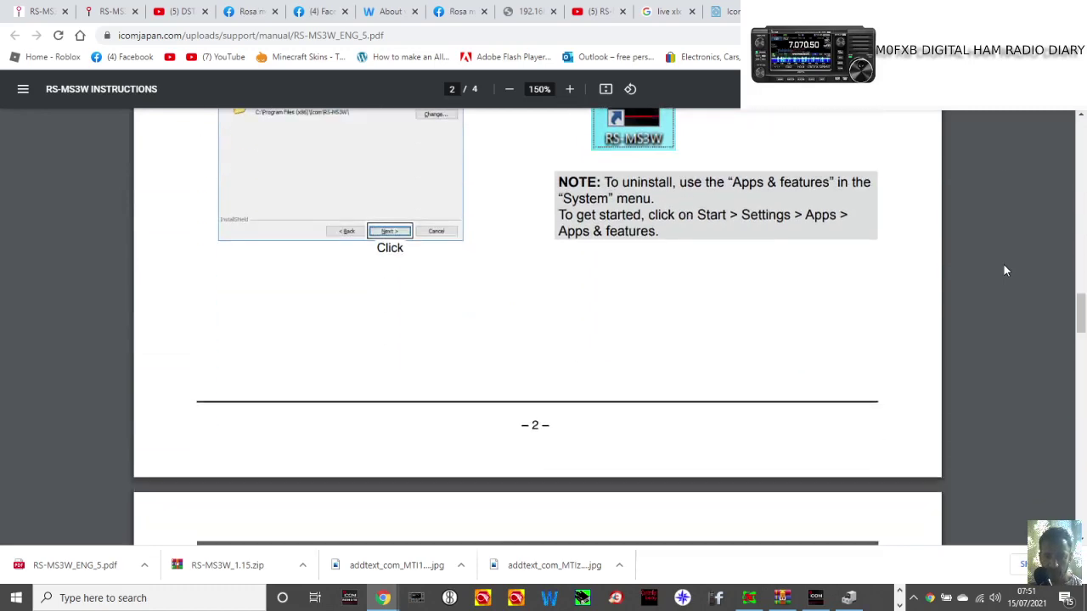
Examine the manual's Main Screen diagram and the descriptions of its File, Settings, Start and Stop items.
scroll(1004, 270, down, 5)
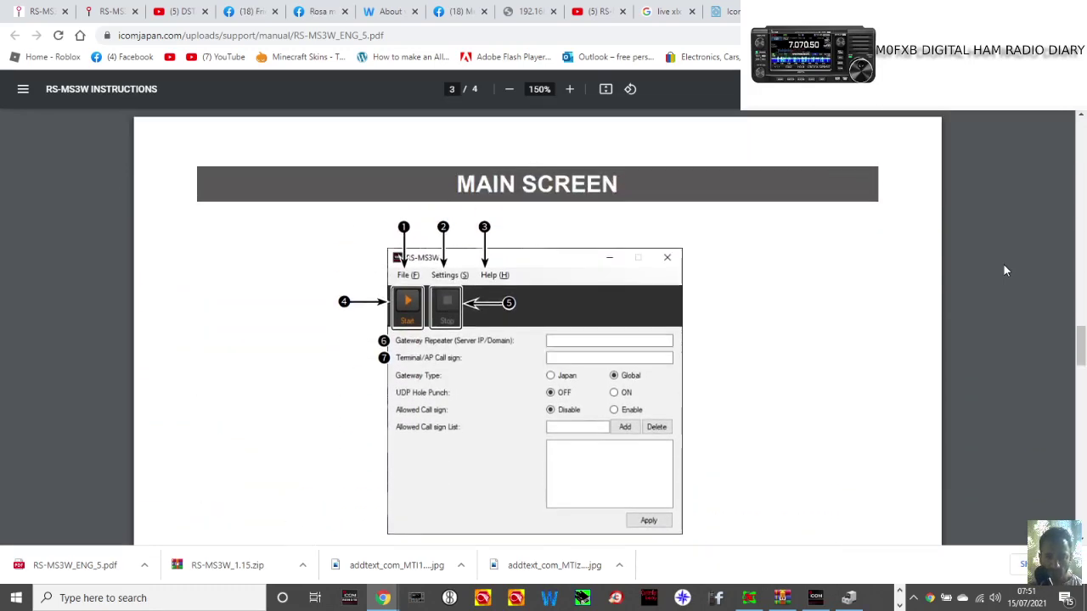
scroll(1005, 270, down, 4)
scroll(1004, 270, up, 3)
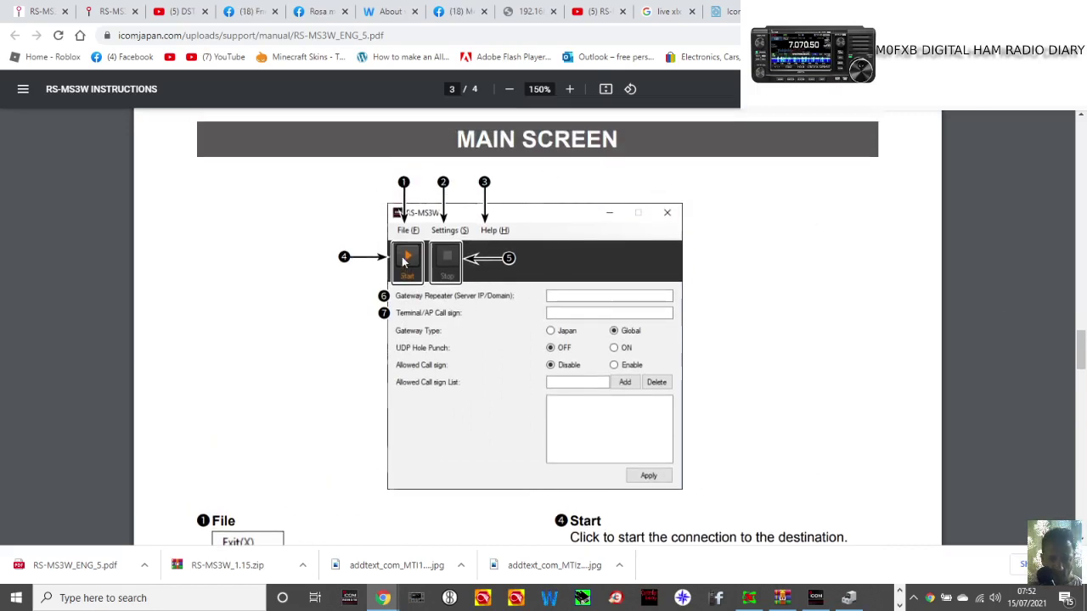
scroll(714, 447, down, 2)
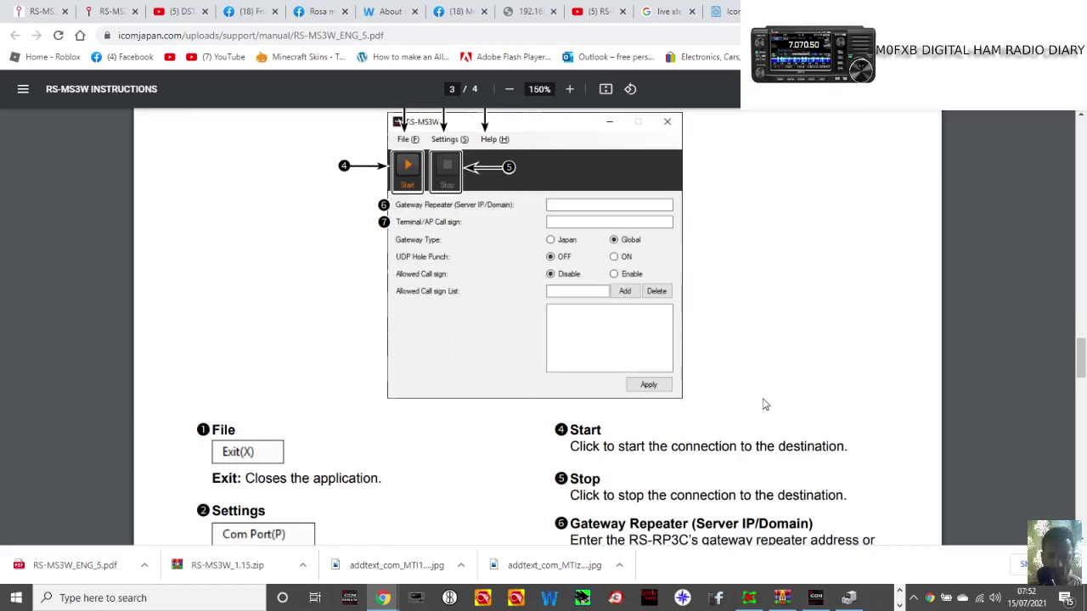
scroll(507, 229, down, 2)
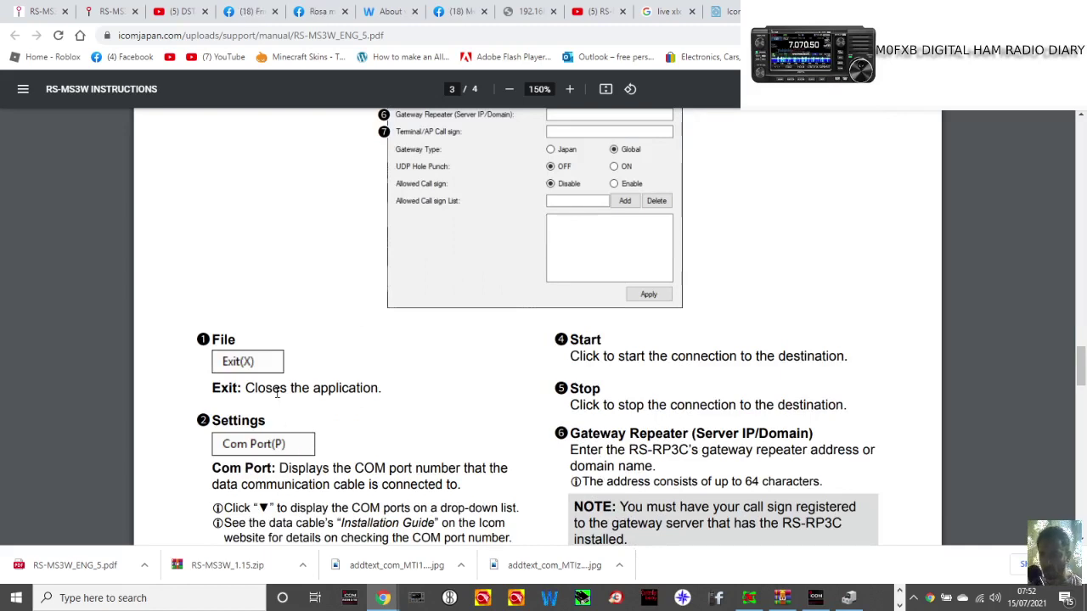
Check the Ports (COM & LPT) entries in Device Manager for the transceiver's COM port, and minimize the window.
right_click(25, 601)
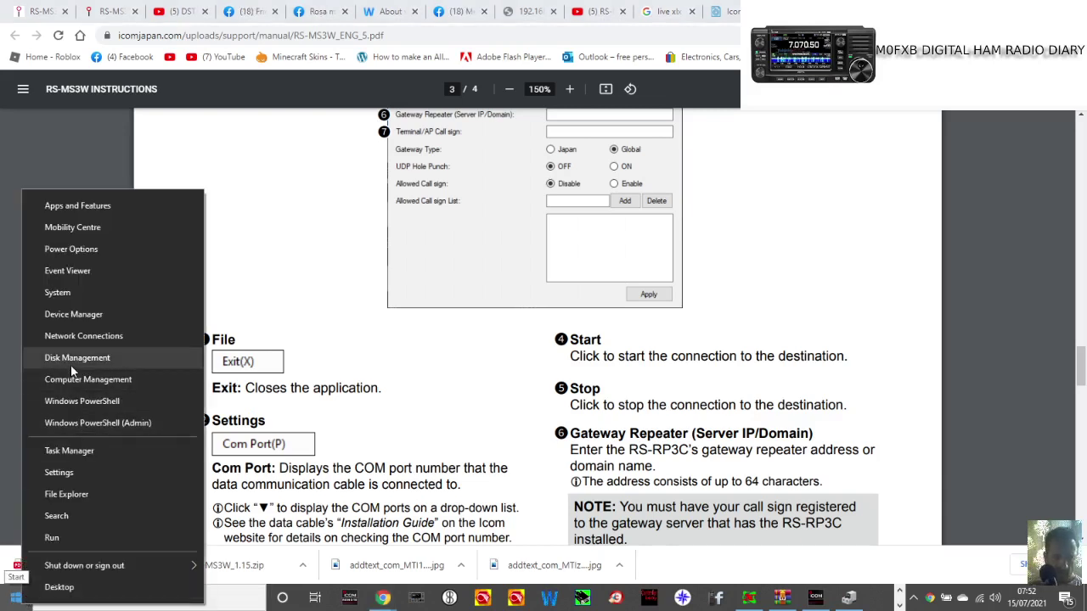
click(74, 315)
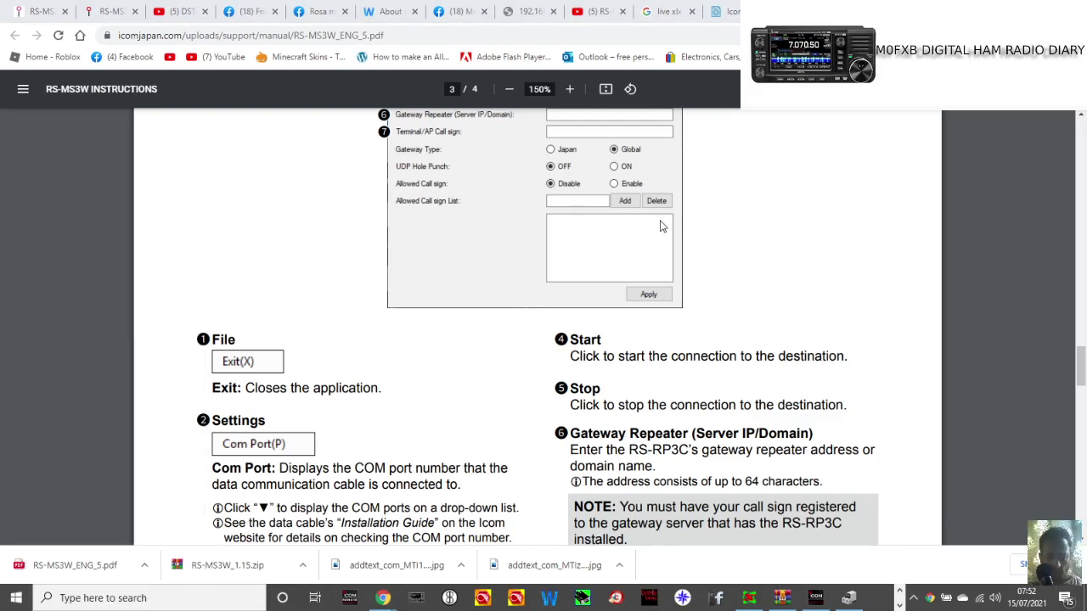
scroll(776, 267, down, 1)
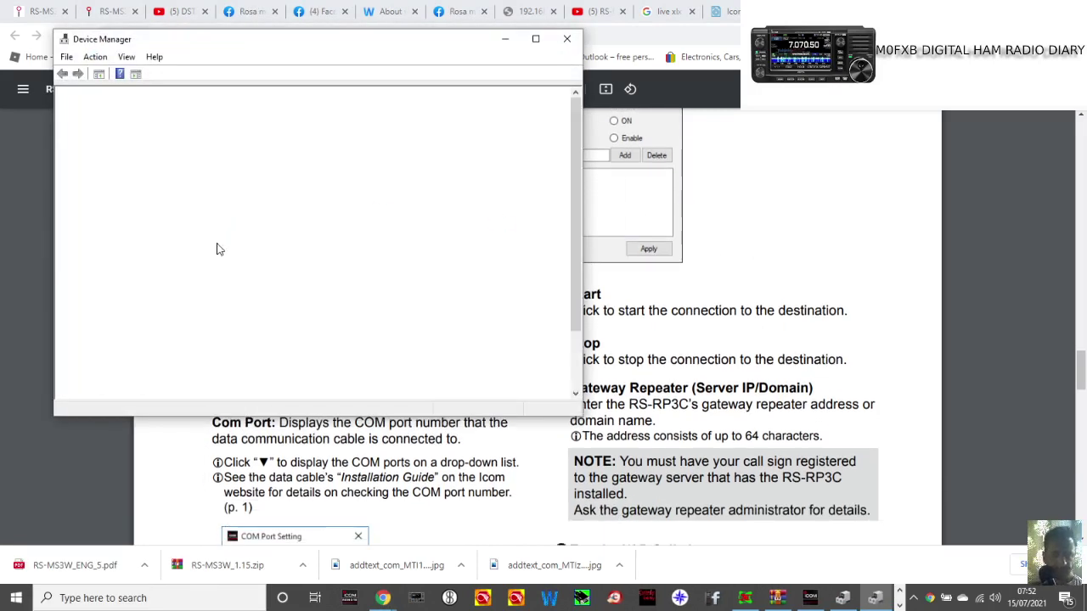
click(137, 353)
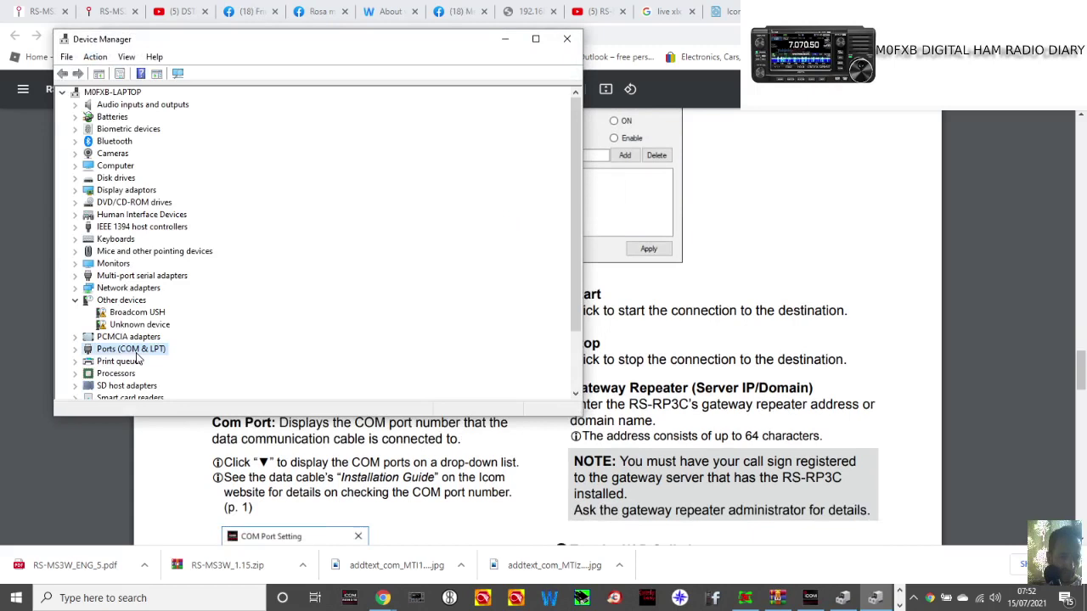
double_click(134, 353)
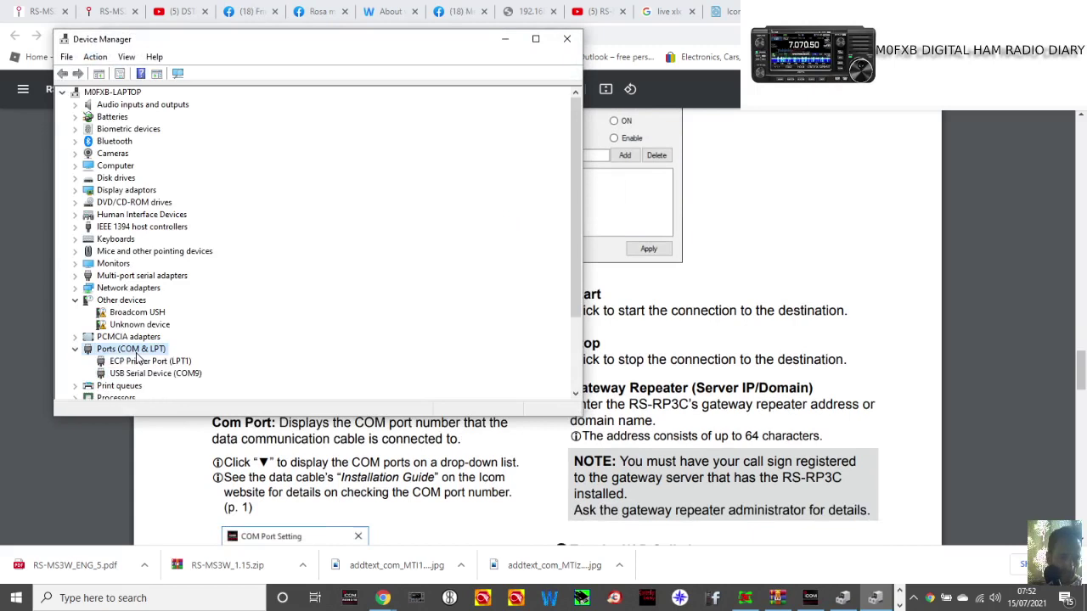
click(504, 39)
Compare the manual's Com Port, Gateway Repeater and Terminal/AP Call sign descriptions with the RS-MS3W application window.
scroll(881, 250, down, 1)
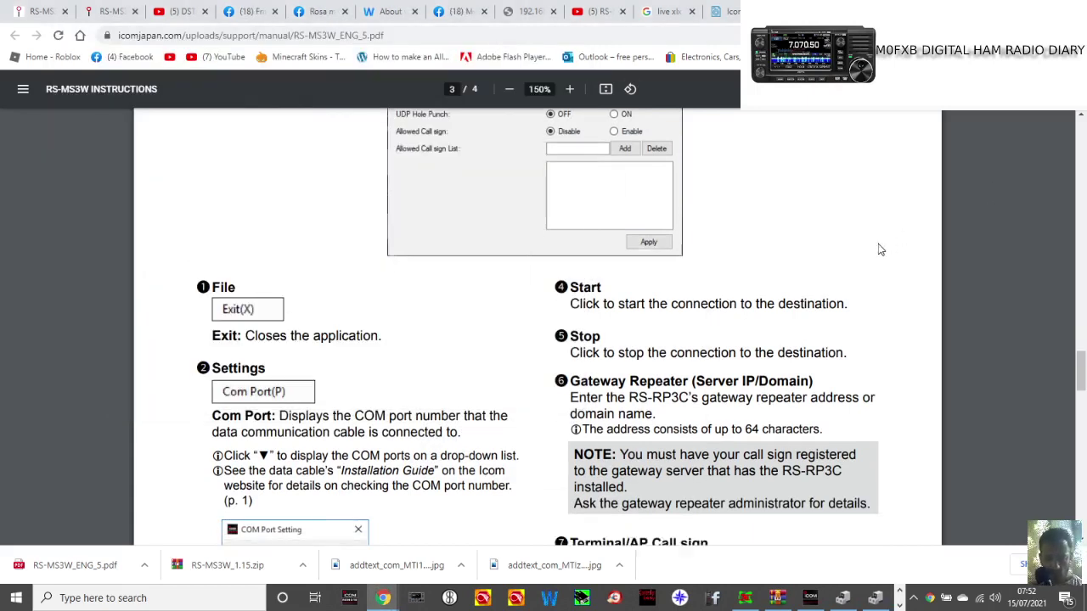
scroll(867, 236, down, 1)
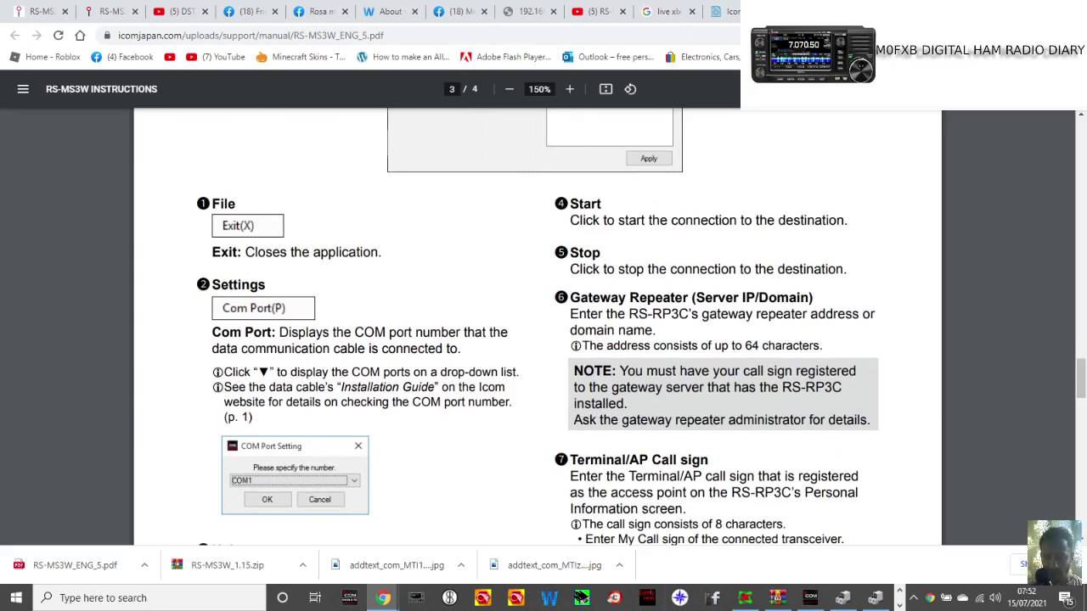
click(811, 598)
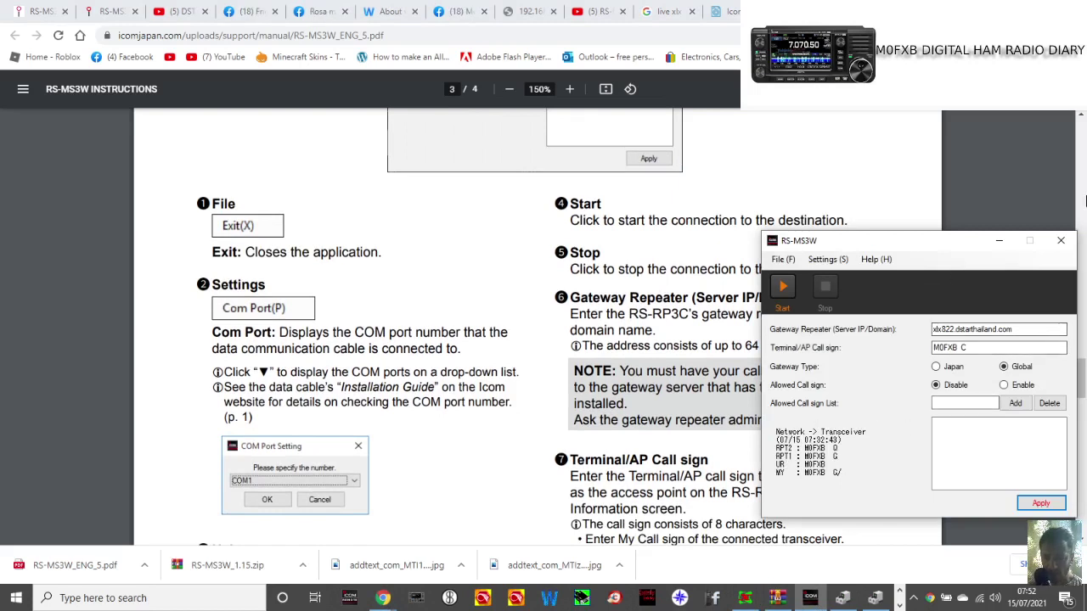
click(969, 179)
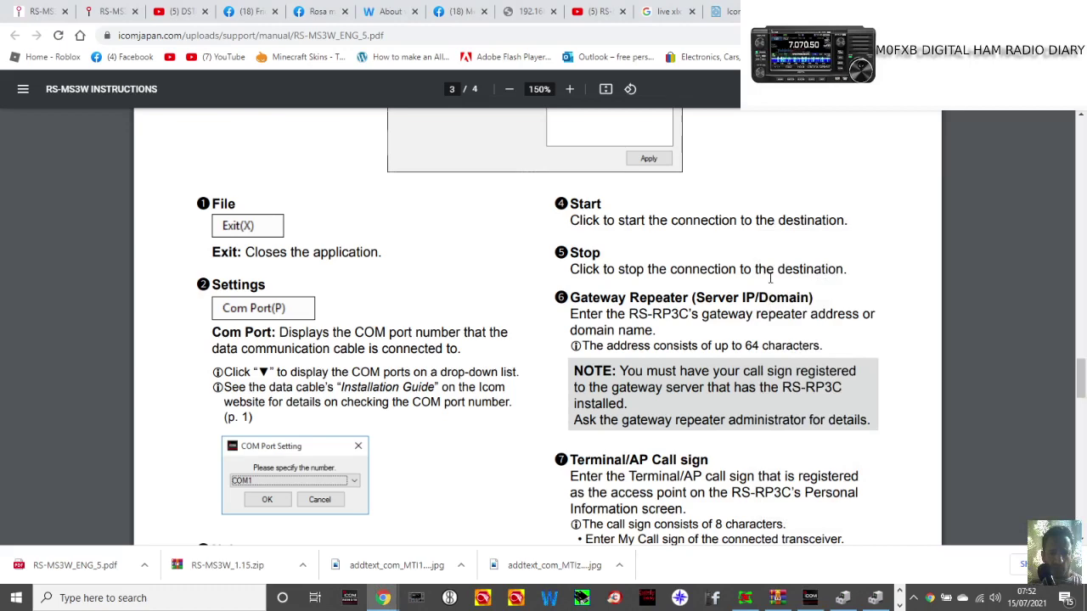
scroll(770, 277, down, 1)
scroll(397, 289, up, 5)
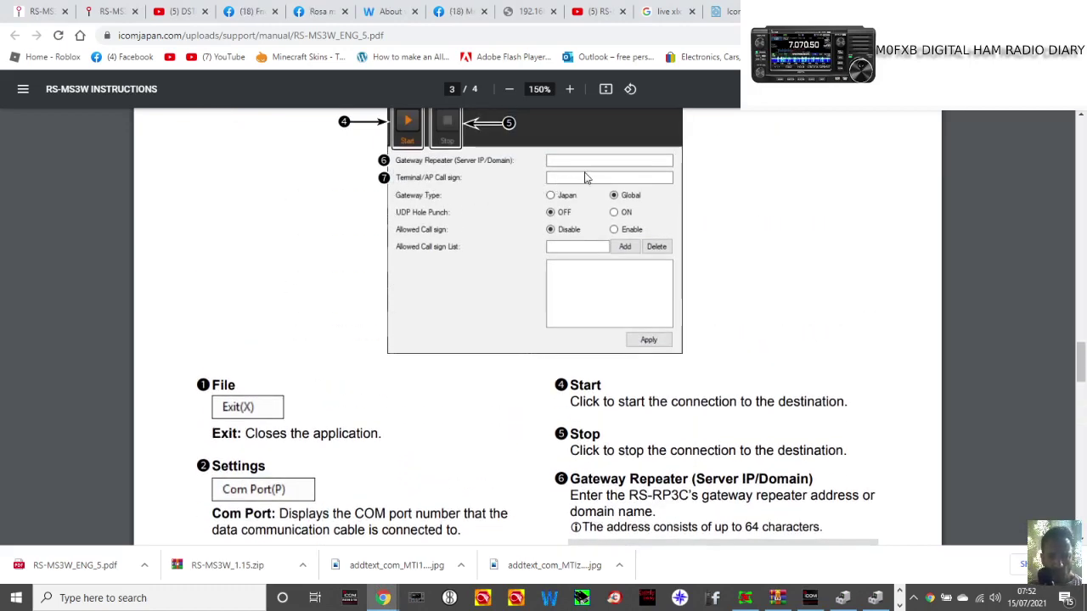
Examine the manual's Terminal/AP Call sign rules and the Gateway Type, UDP Hole Punch and Allowed Call sign List descriptions.
scroll(849, 291, down, 5)
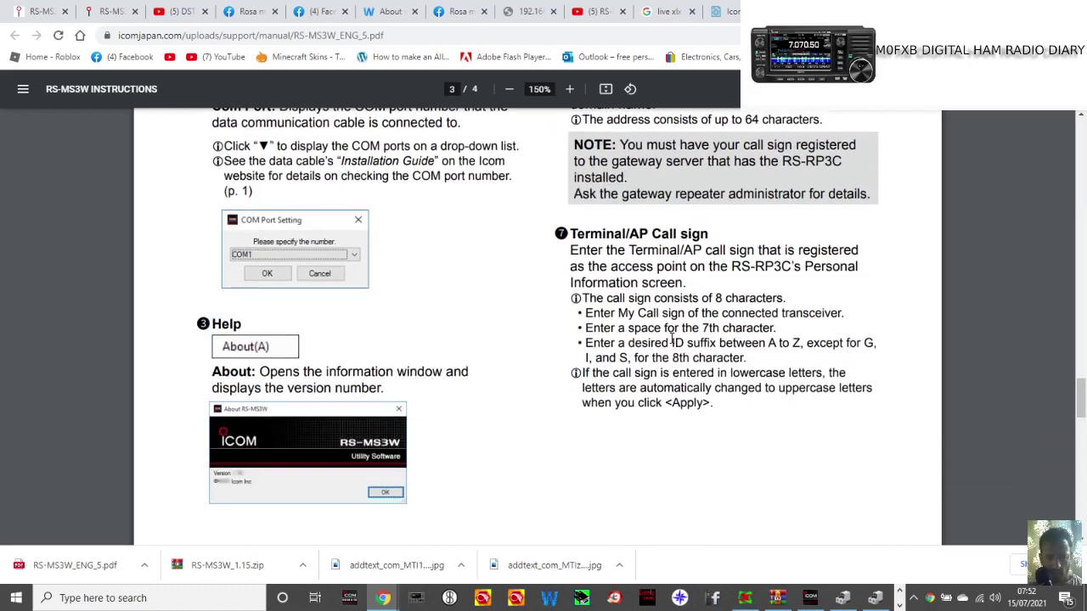
scroll(672, 338, down, 1)
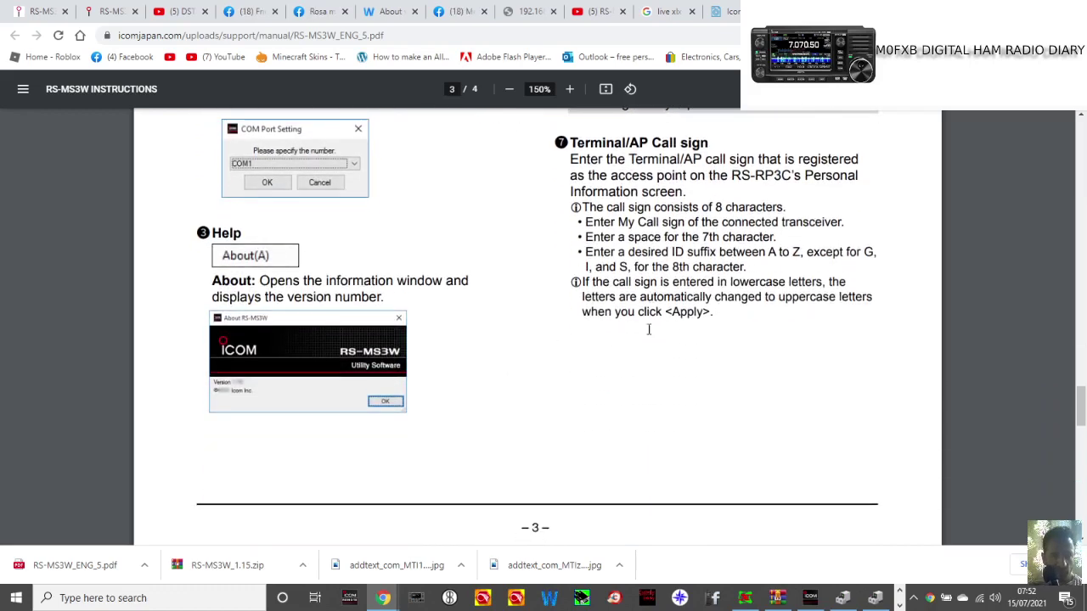
scroll(659, 321, down, 6)
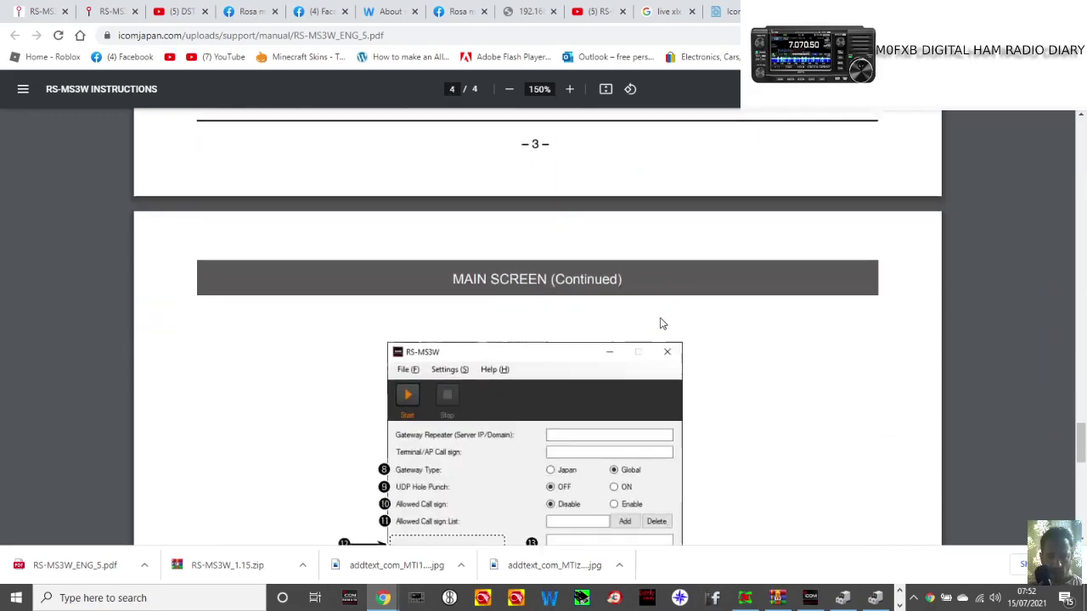
scroll(943, 274, down, 3)
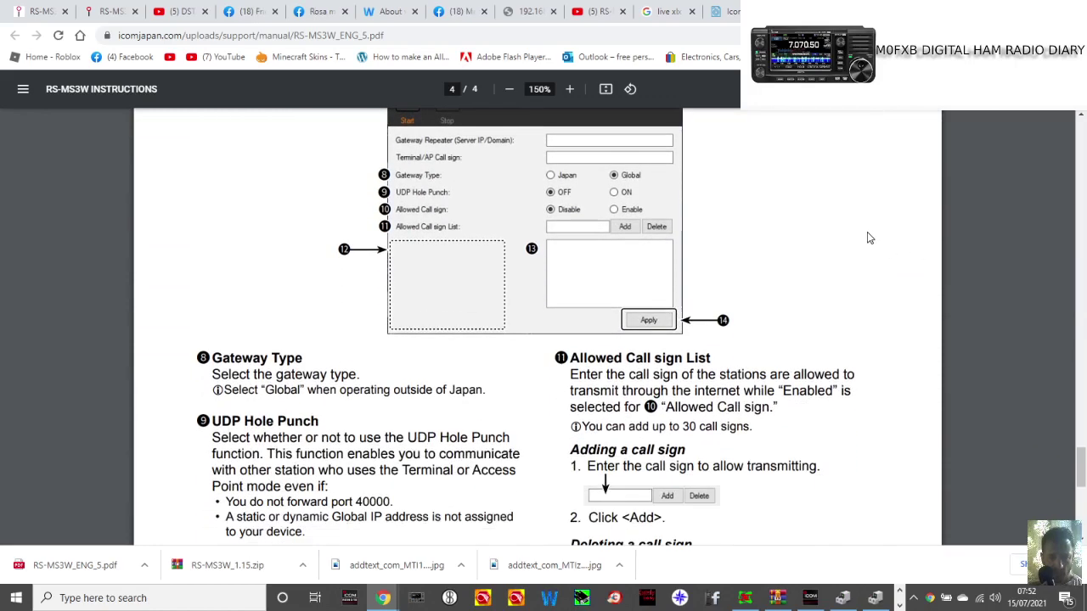
scroll(867, 238, down, 1)
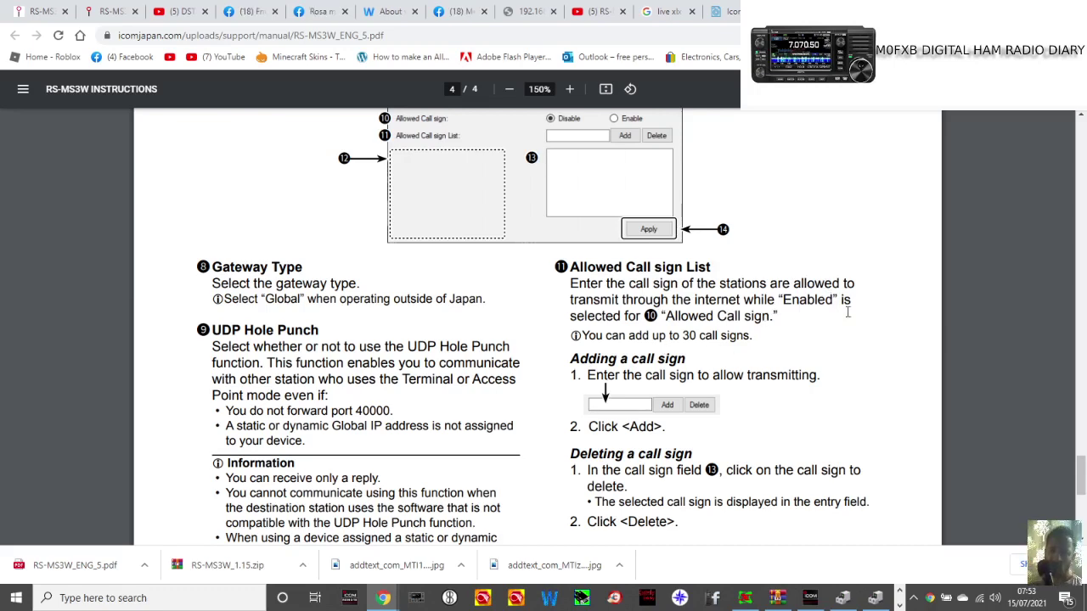
scroll(847, 313, down, 1)
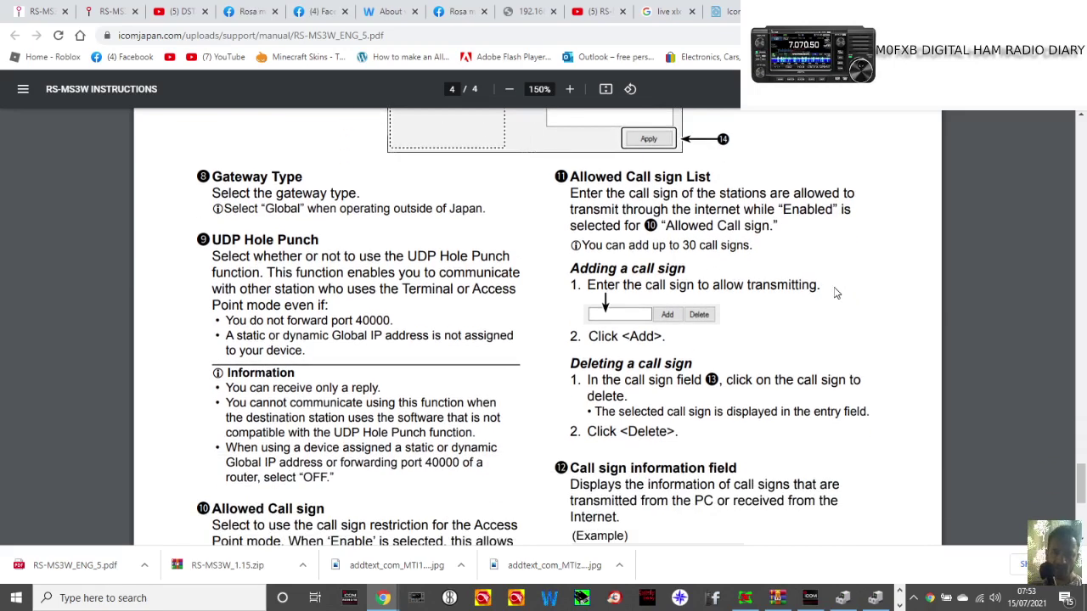
scroll(832, 289, down, 1)
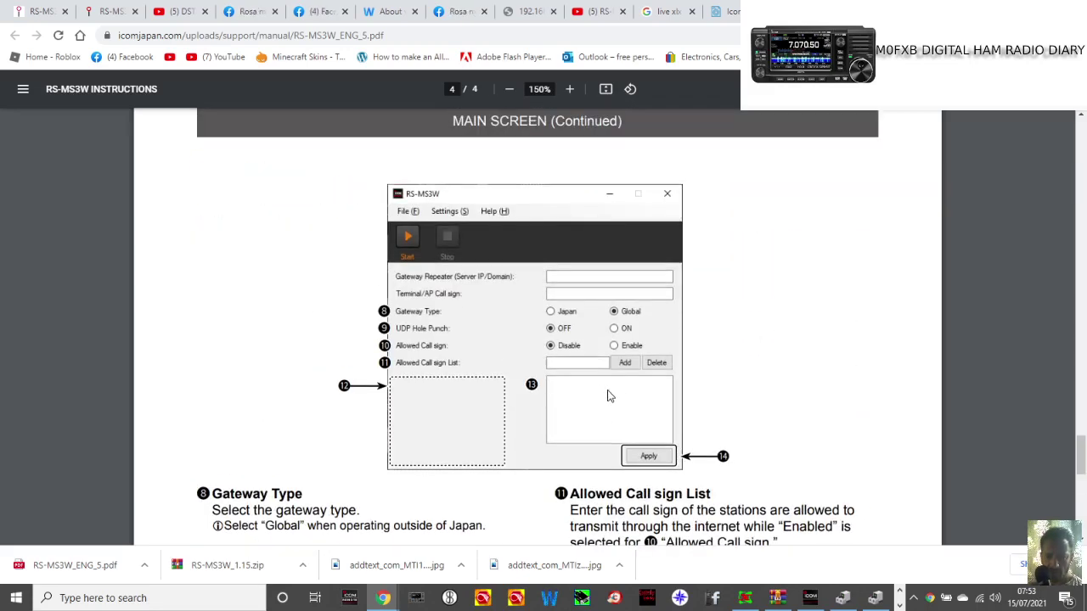
Examine the manual's Allowed Call sign, Call sign information field, Call sign field and Apply button descriptions on page 4.
scroll(780, 320, down, 3)
scroll(780, 320, down, 3)
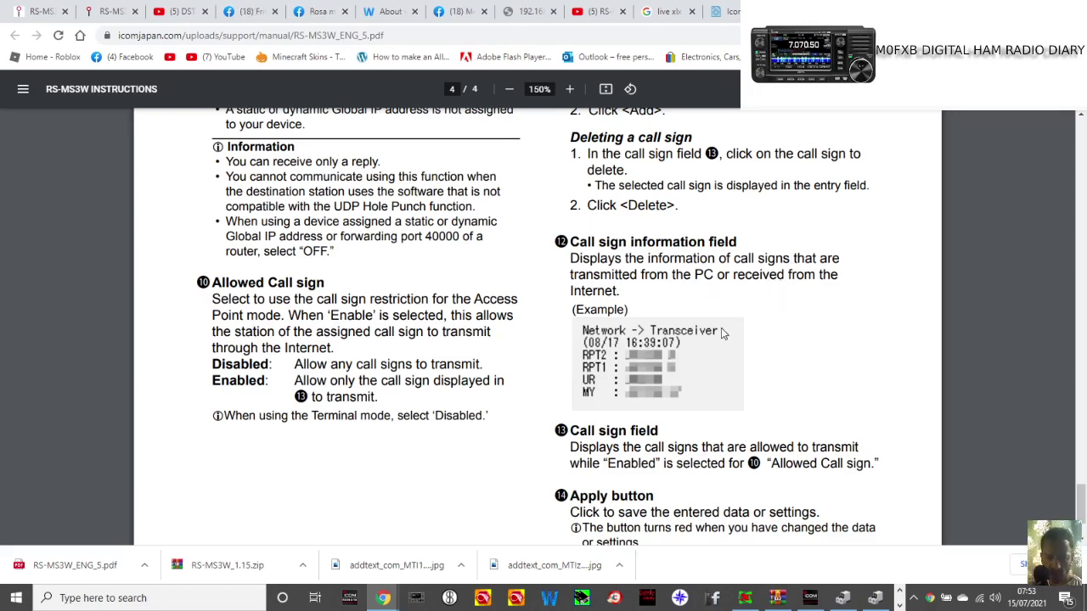
scroll(722, 333, down, 1)
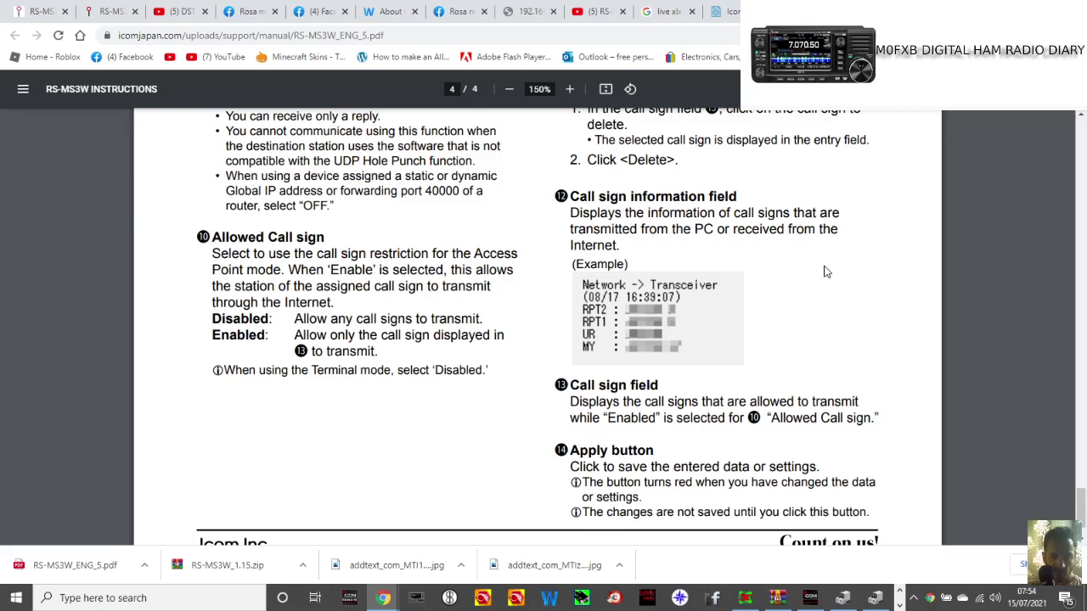
scroll(805, 270, down, 2)
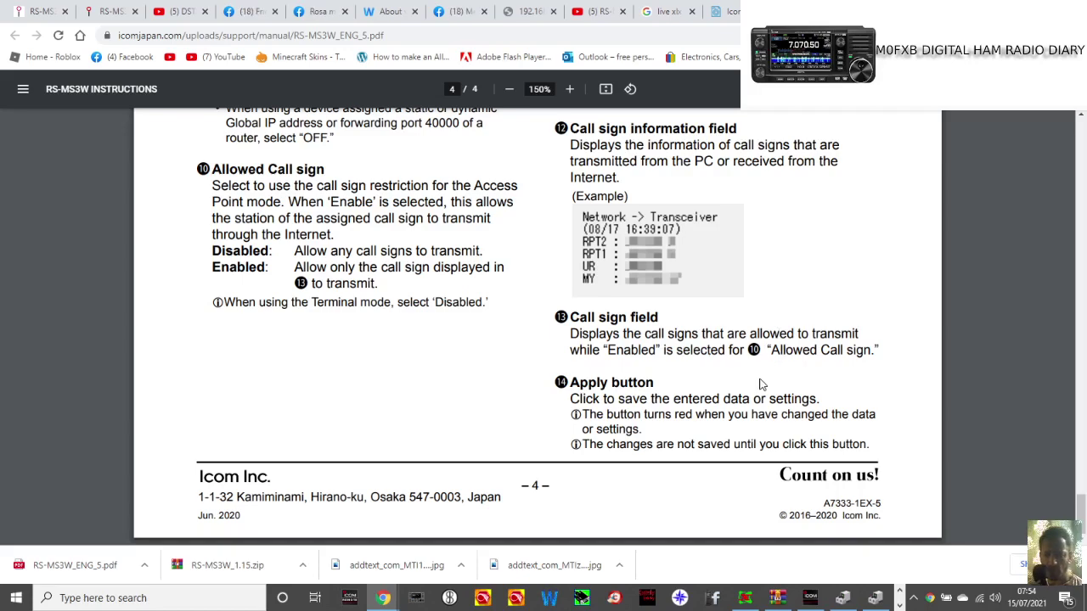
Skim back through the manual's Main Screen and installation pages to the System Requirements on page 1.
scroll(735, 360, up, 20)
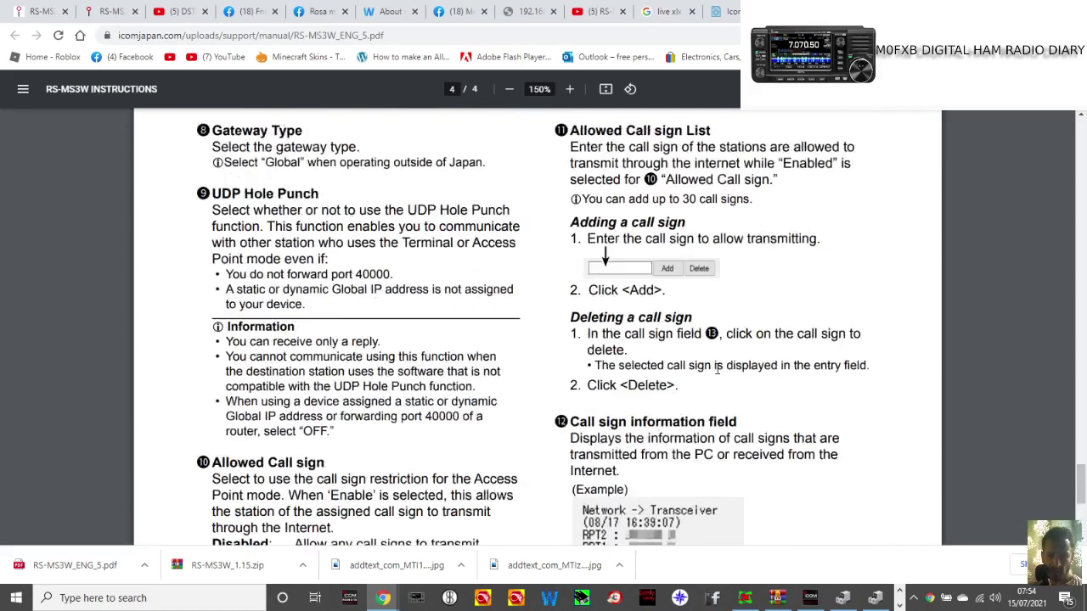
scroll(694, 306, up, 20)
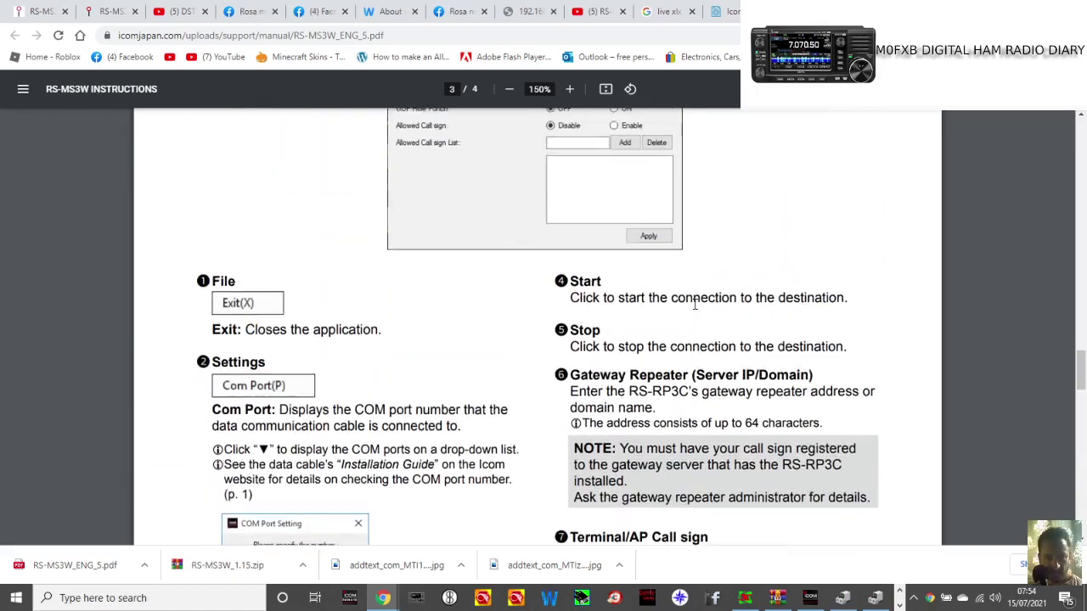
scroll(701, 282, down, 15)
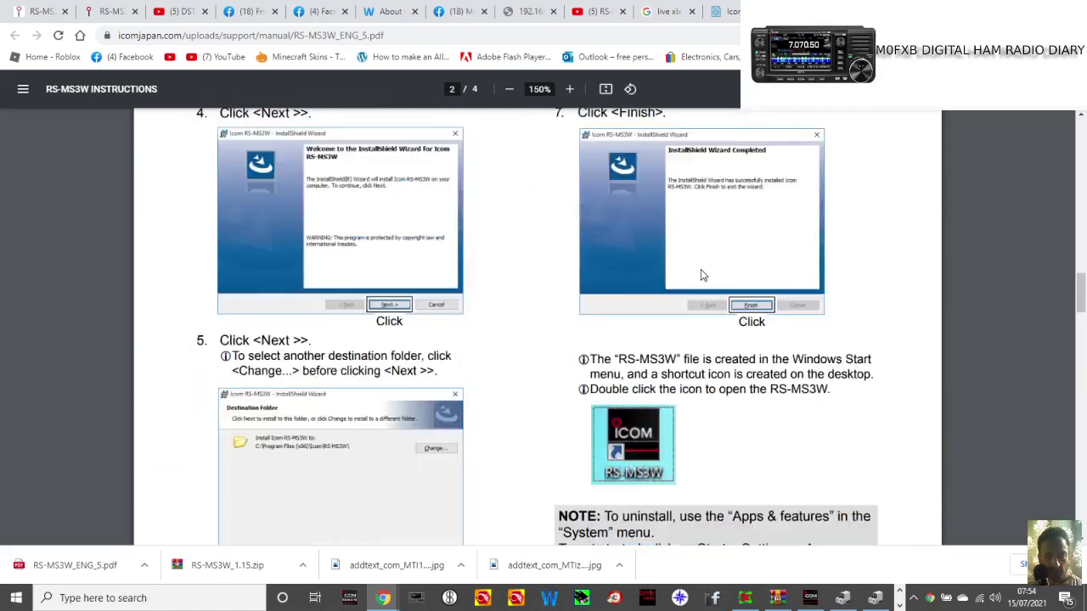
scroll(744, 282, down, 10)
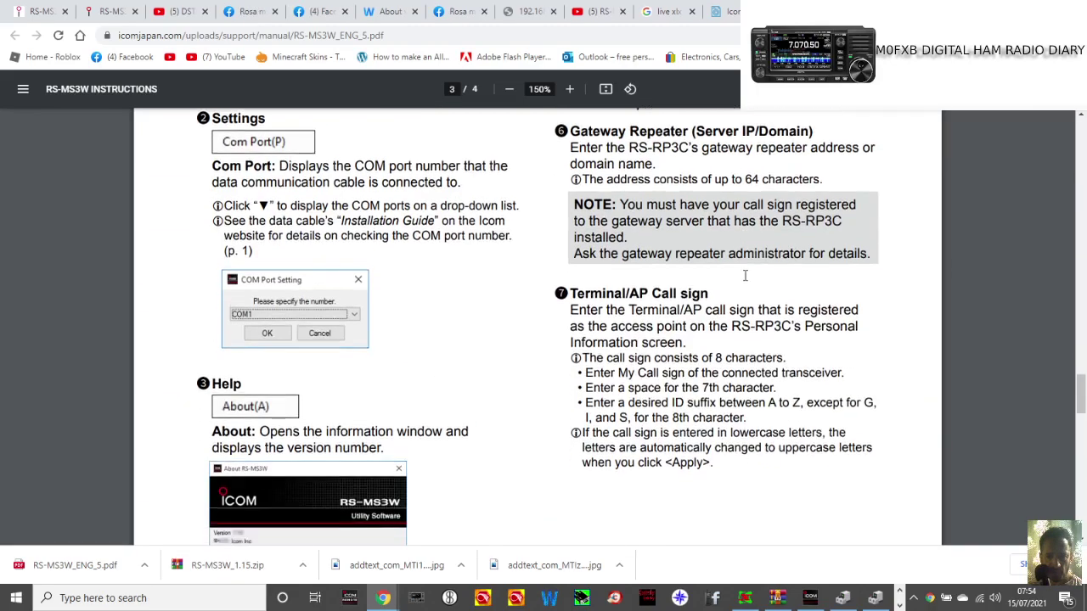
scroll(750, 289, up, 8)
scroll(750, 287, up, 20)
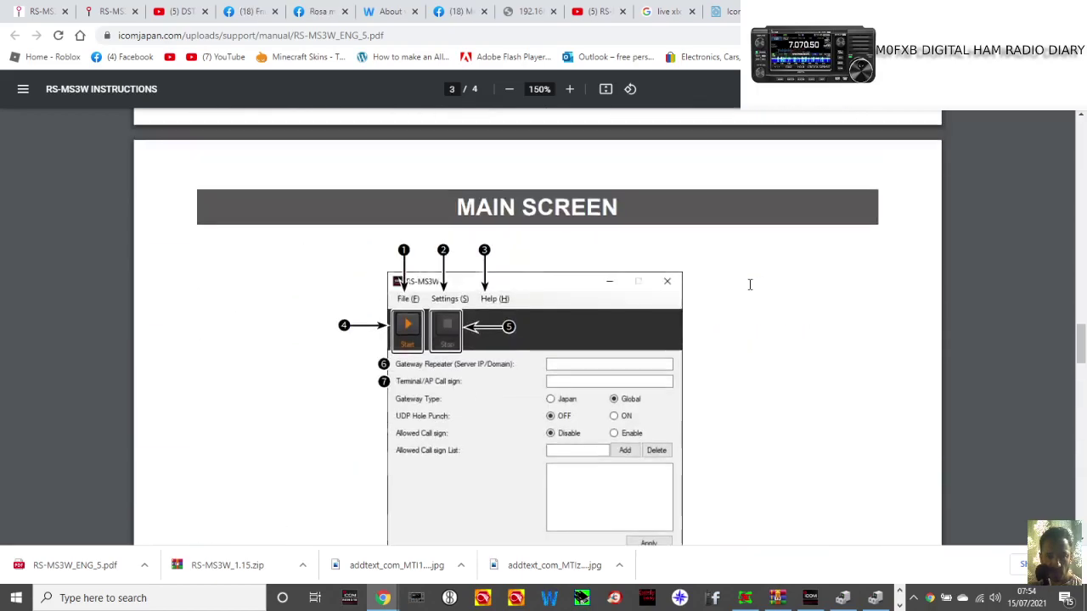
scroll(750, 285, up, 15)
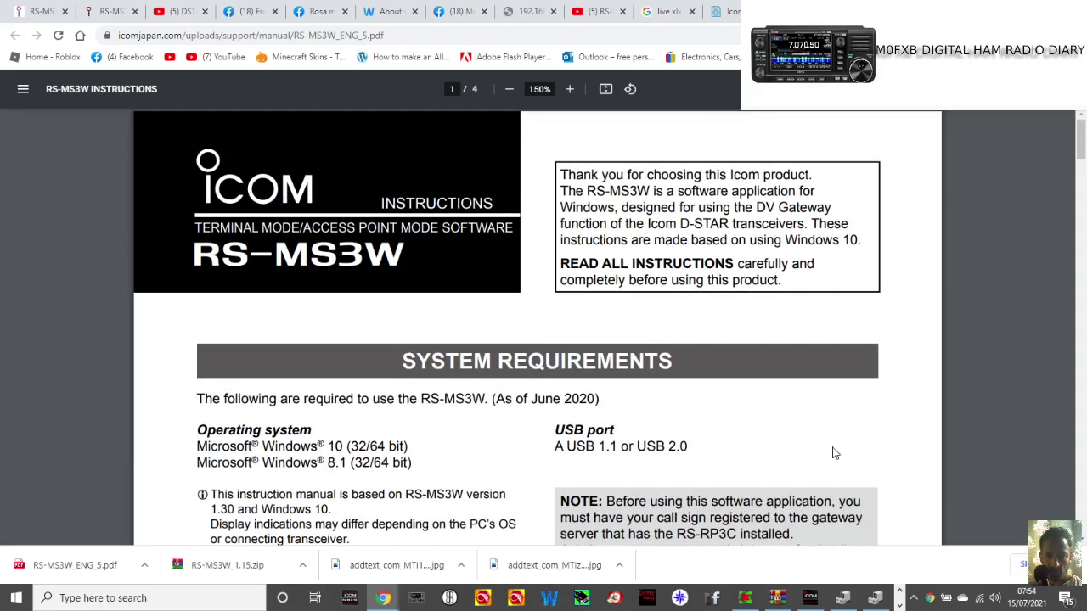
Switch to the RS-MS3W application, confirm COM9 as its COM port, and start the connection to the gateway repeater.
click(810, 599)
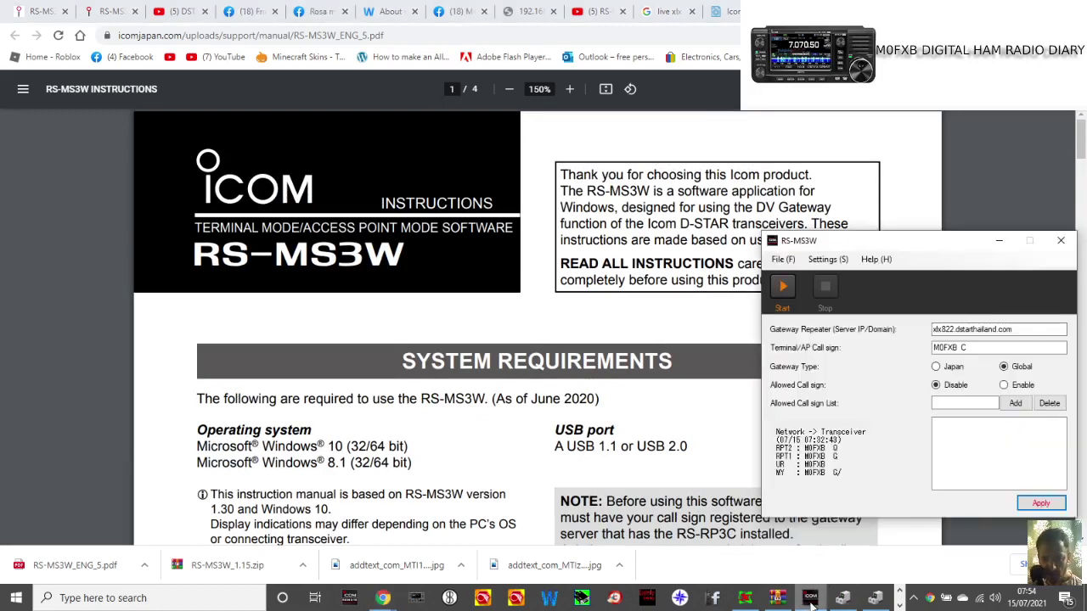
drag(927, 249, 624, 205)
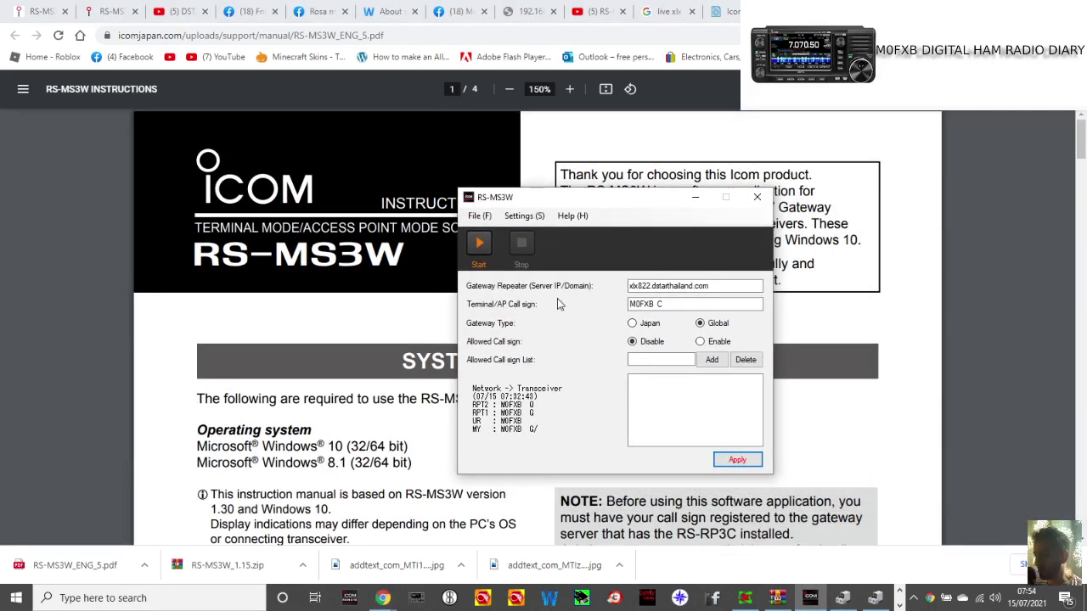
click(473, 218)
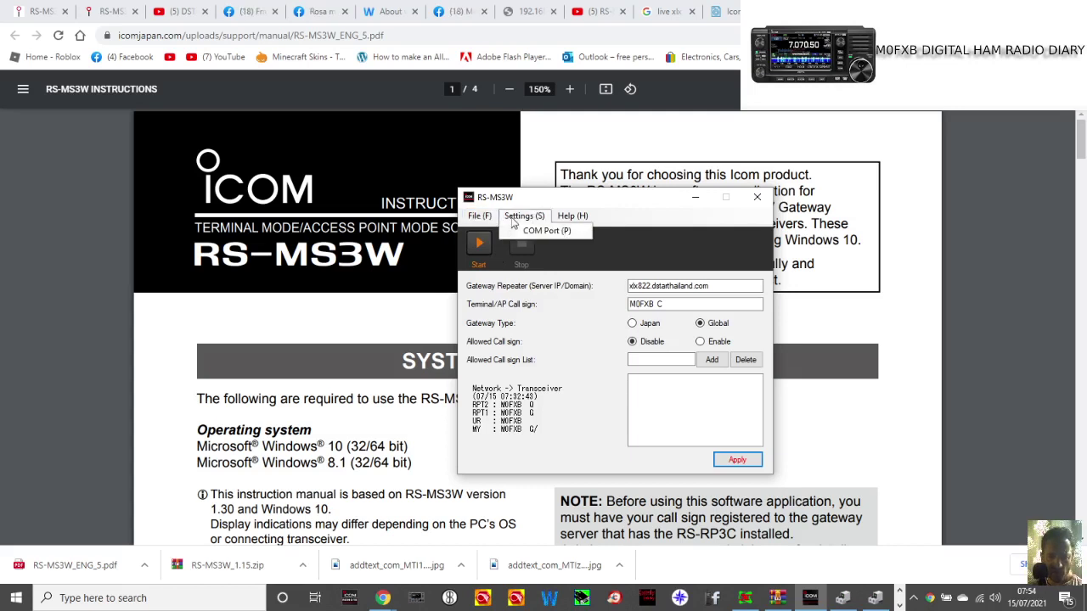
click(536, 231)
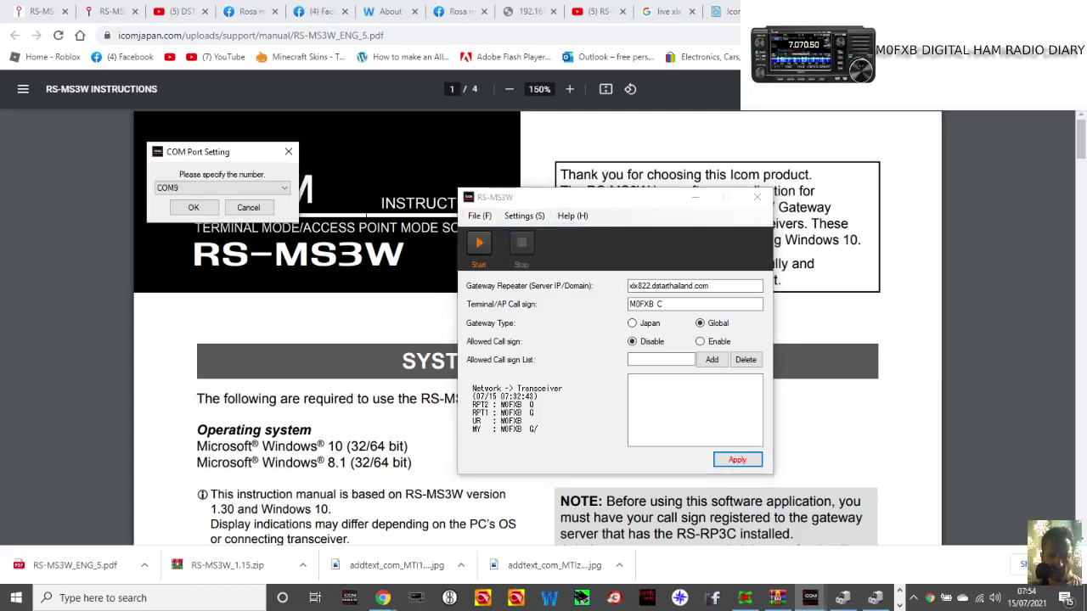
click(195, 210)
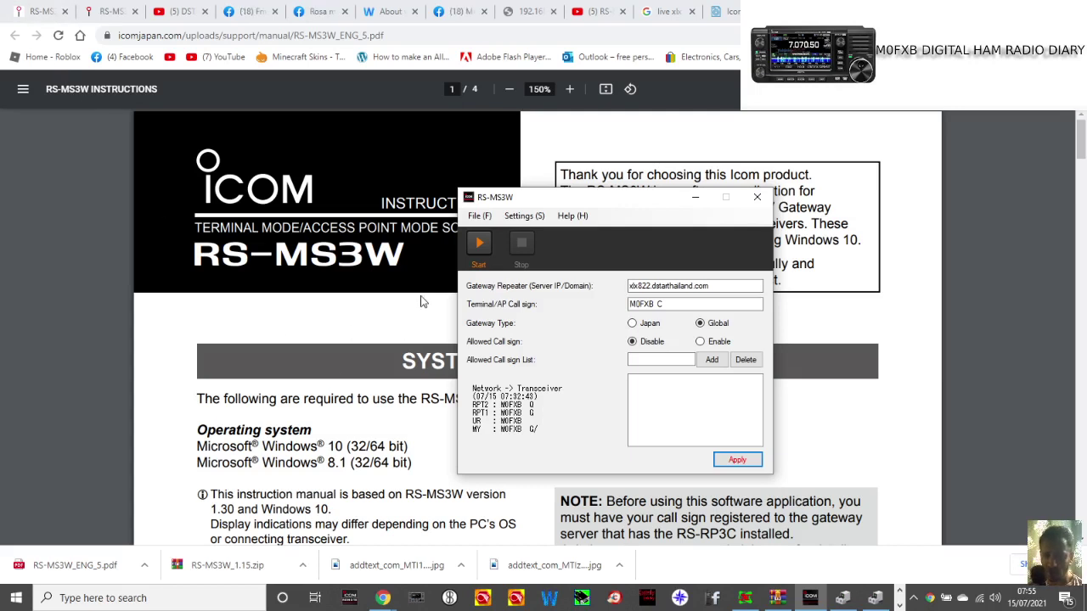
click(479, 245)
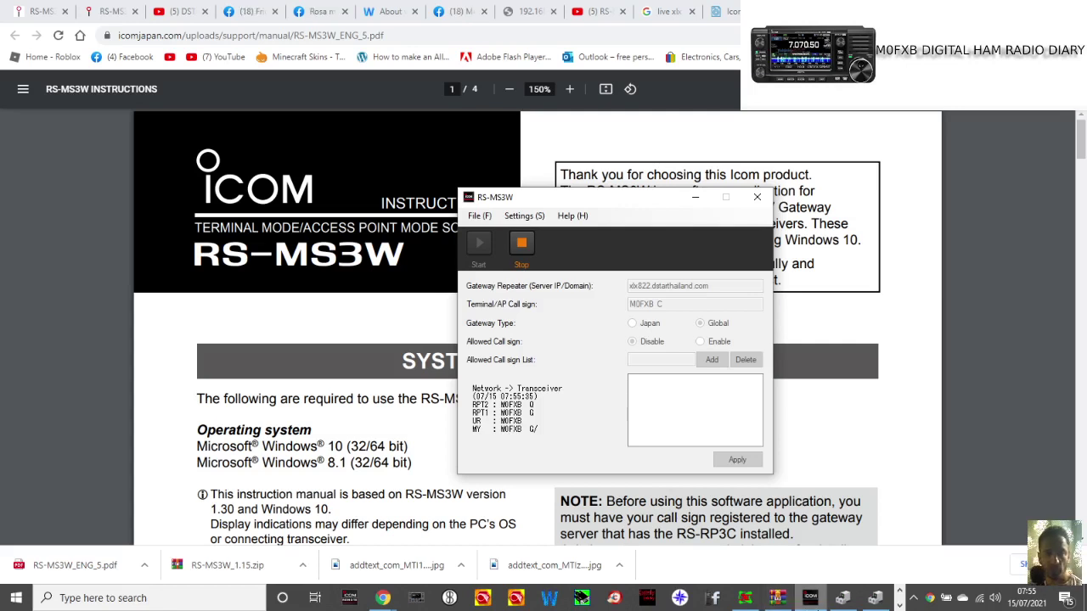
mouse_move(809, 597)
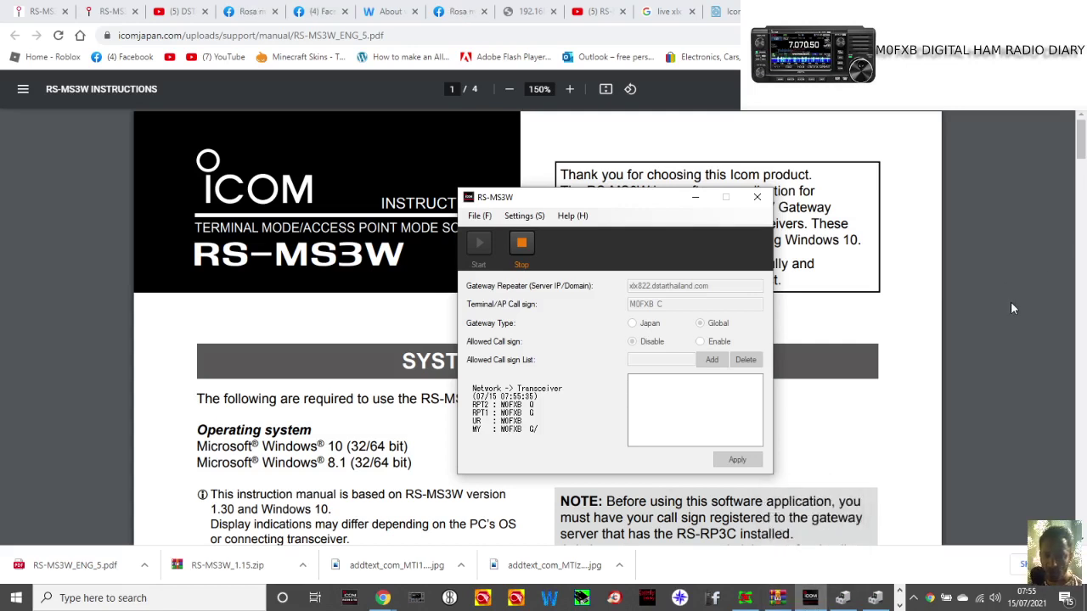